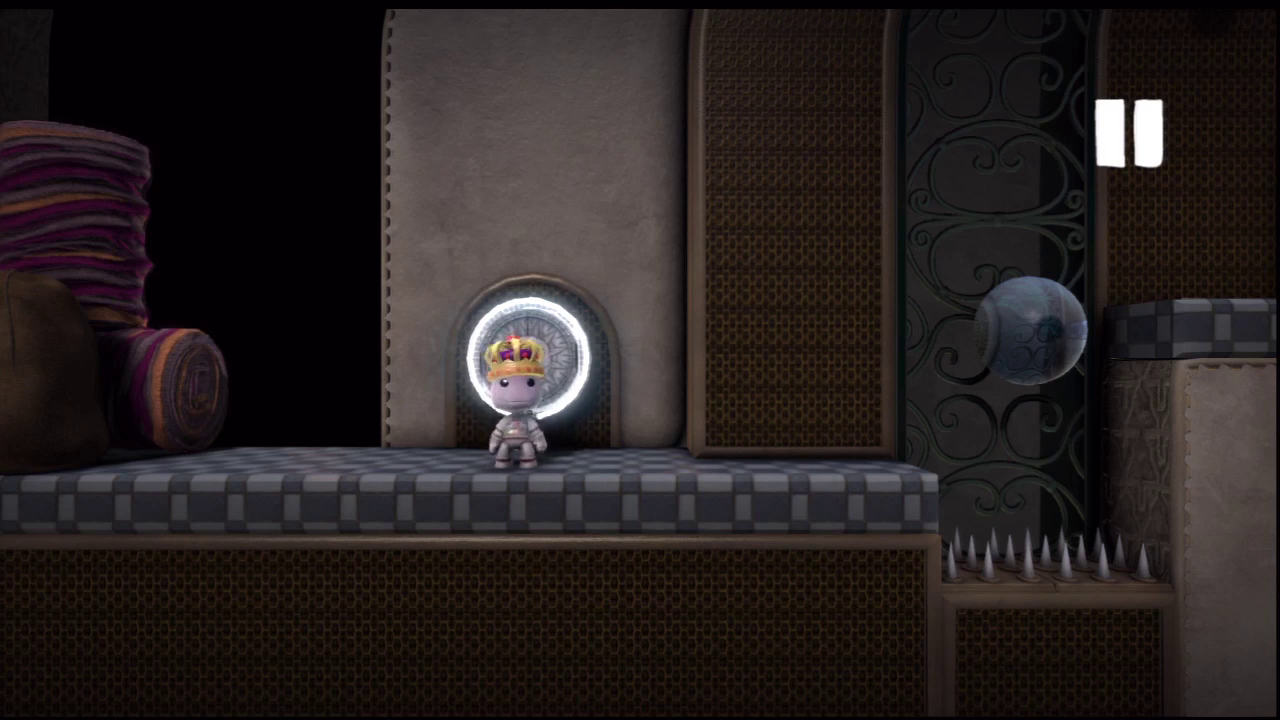
Attach Anti-Gravity Tweakers to the leather column, the brown sack and the striped wool rolls at the start of the level
key(Left)
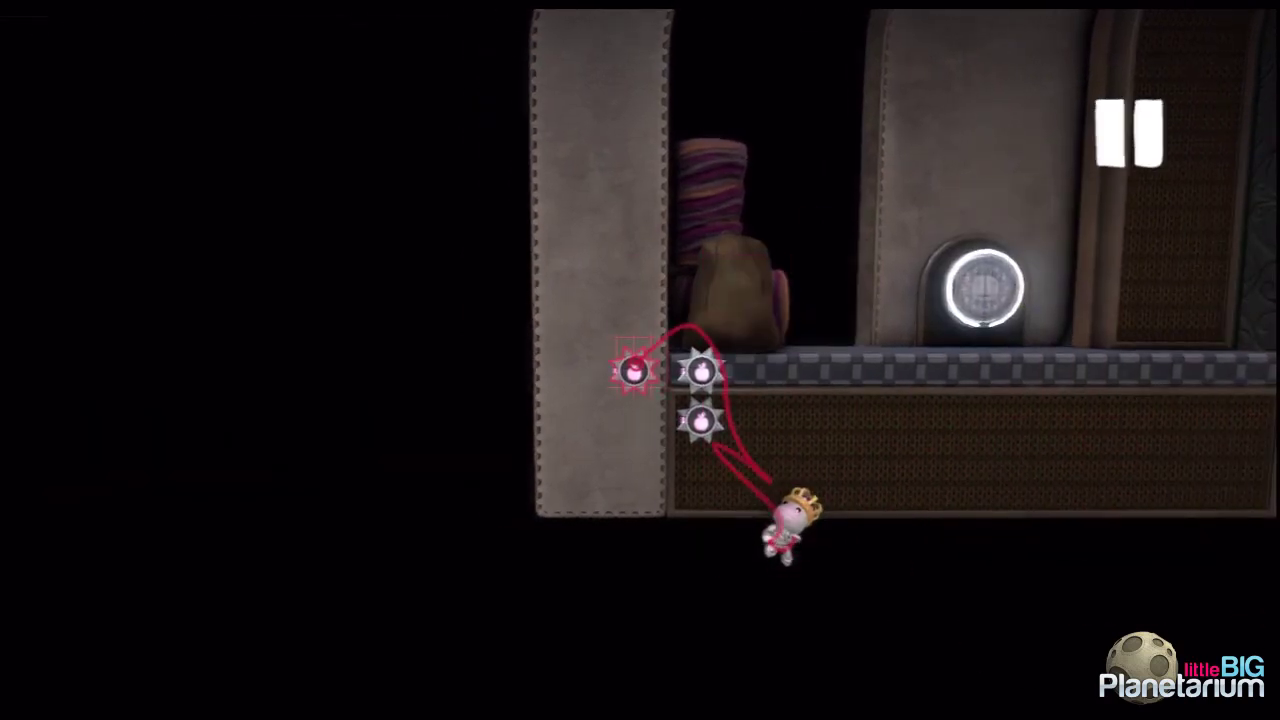
click(628, 335)
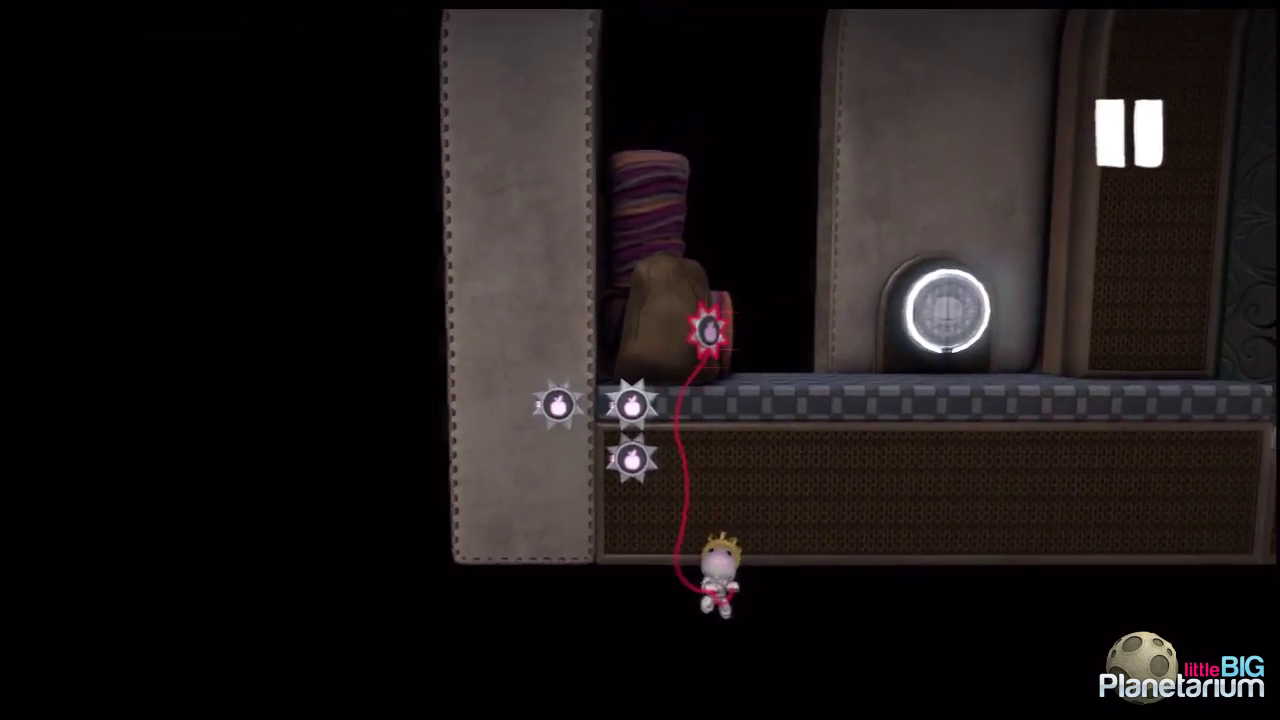
click(627, 372)
click(626, 289)
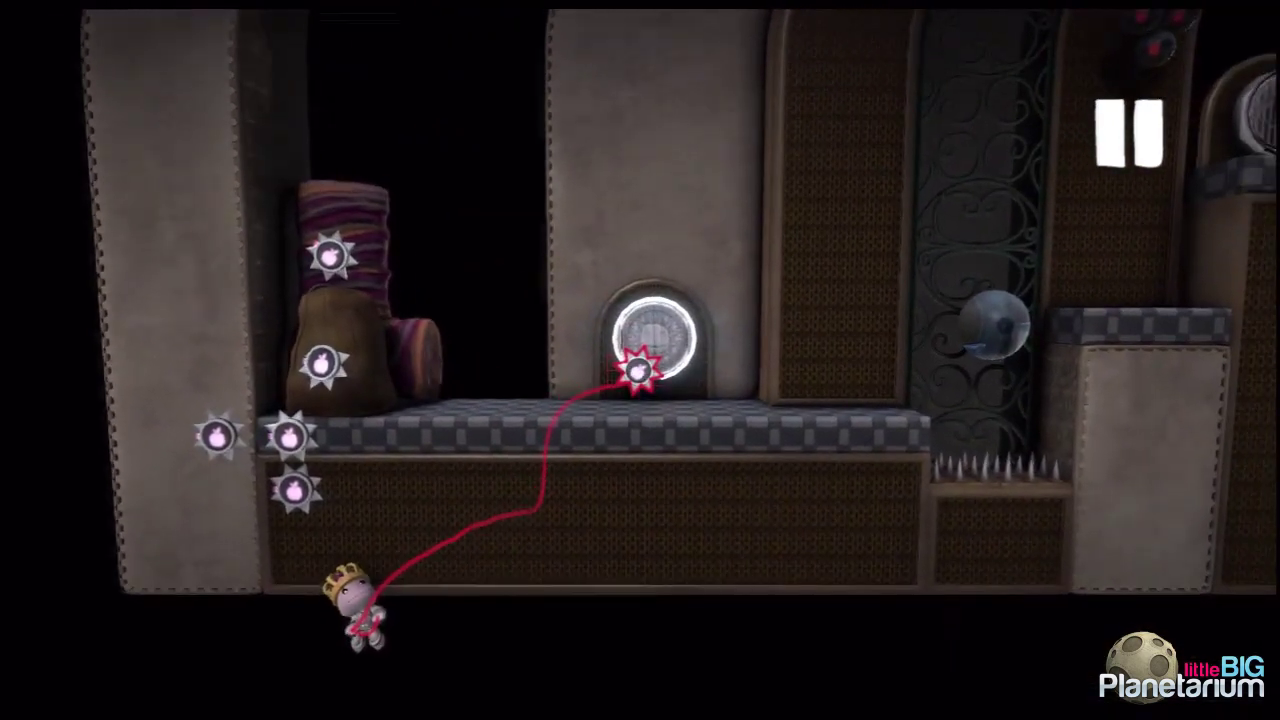
Attach Anti-Gravity Tweakers to the entrance checkpoint, the leather back panel, the two wicker panels and the iron grille
click(637, 380)
click(637, 363)
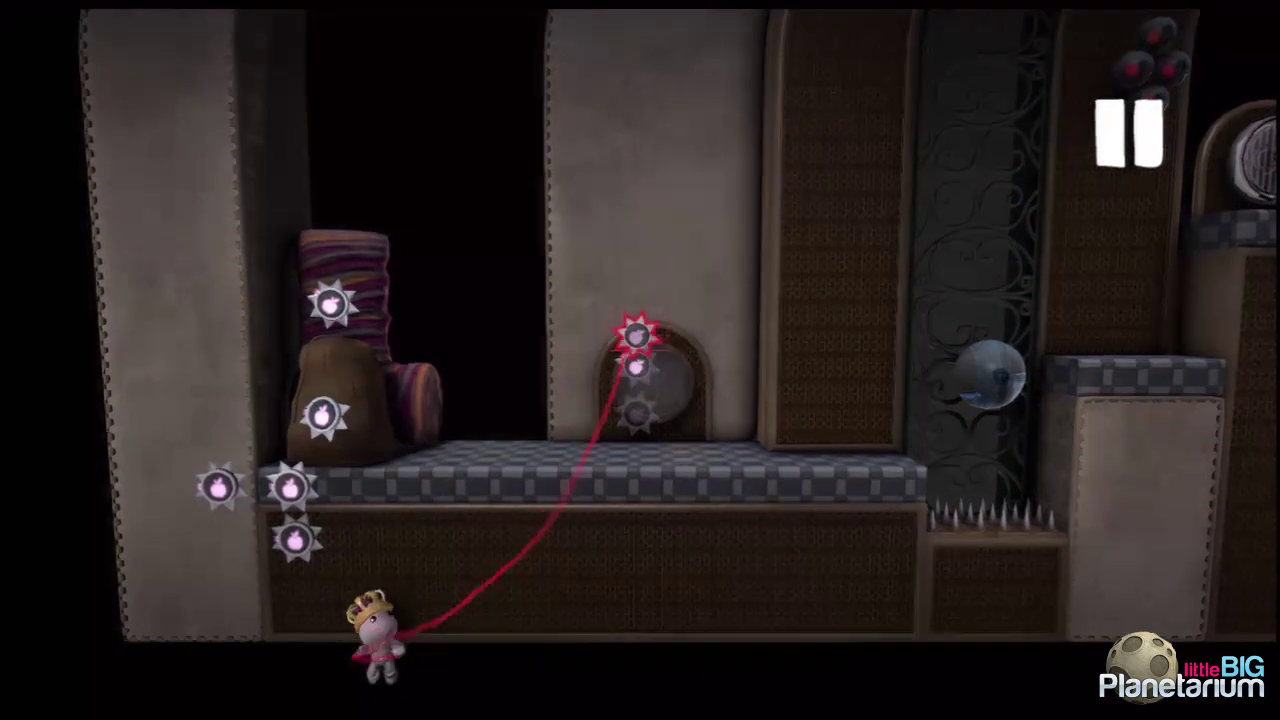
click(636, 340)
click(650, 363)
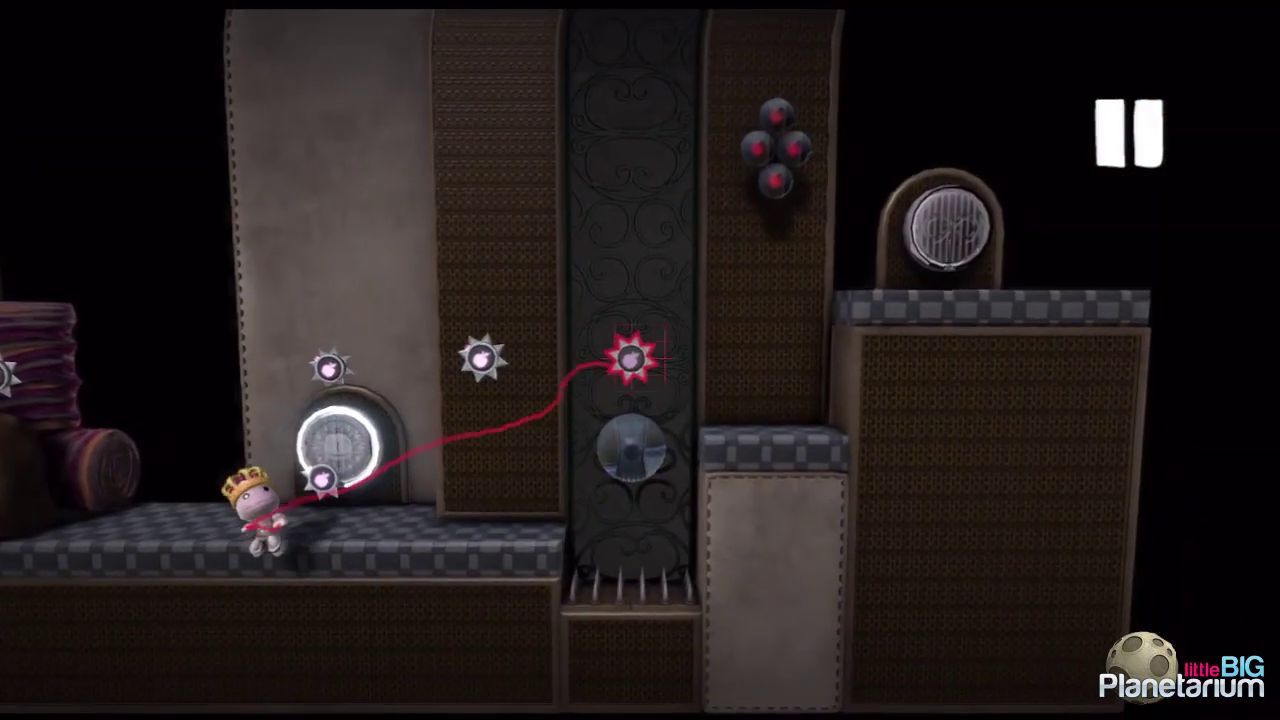
click(631, 358)
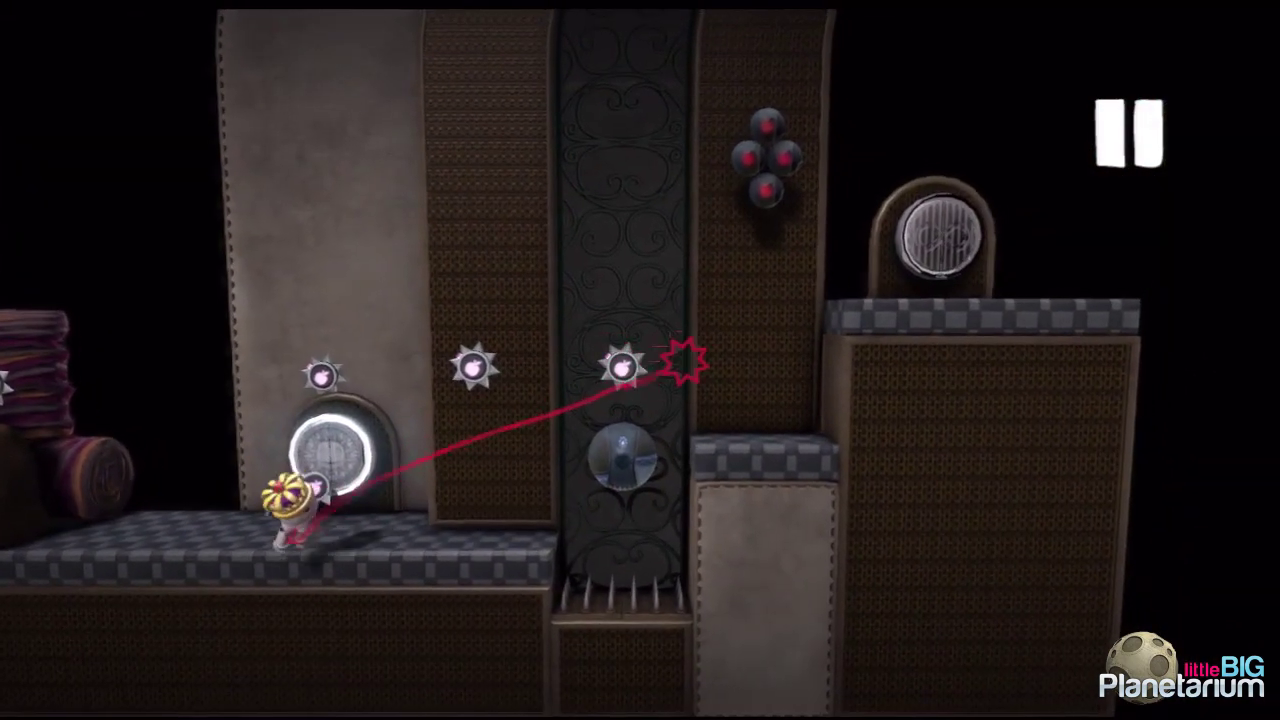
click(643, 368)
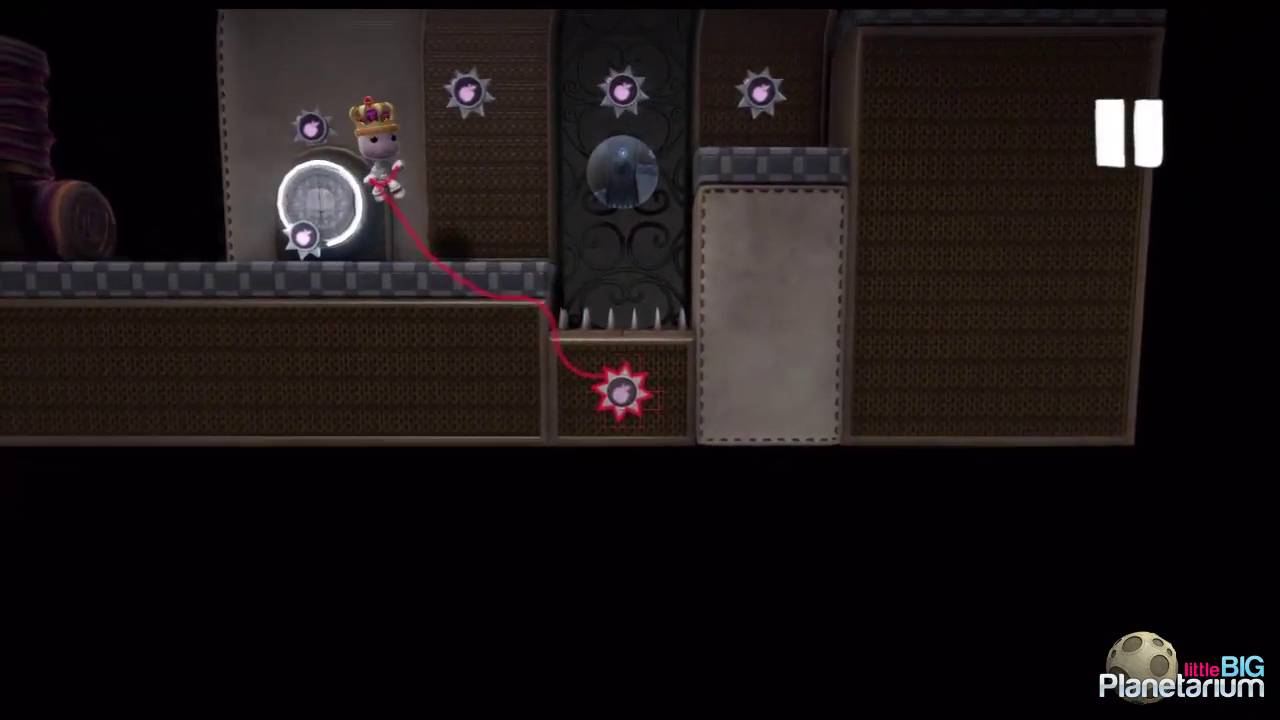
Attach Anti-Gravity Tweakers to the spike pit base, the leather block, the tall wicker block with its checkered top, and the far checkpoint
click(634, 363)
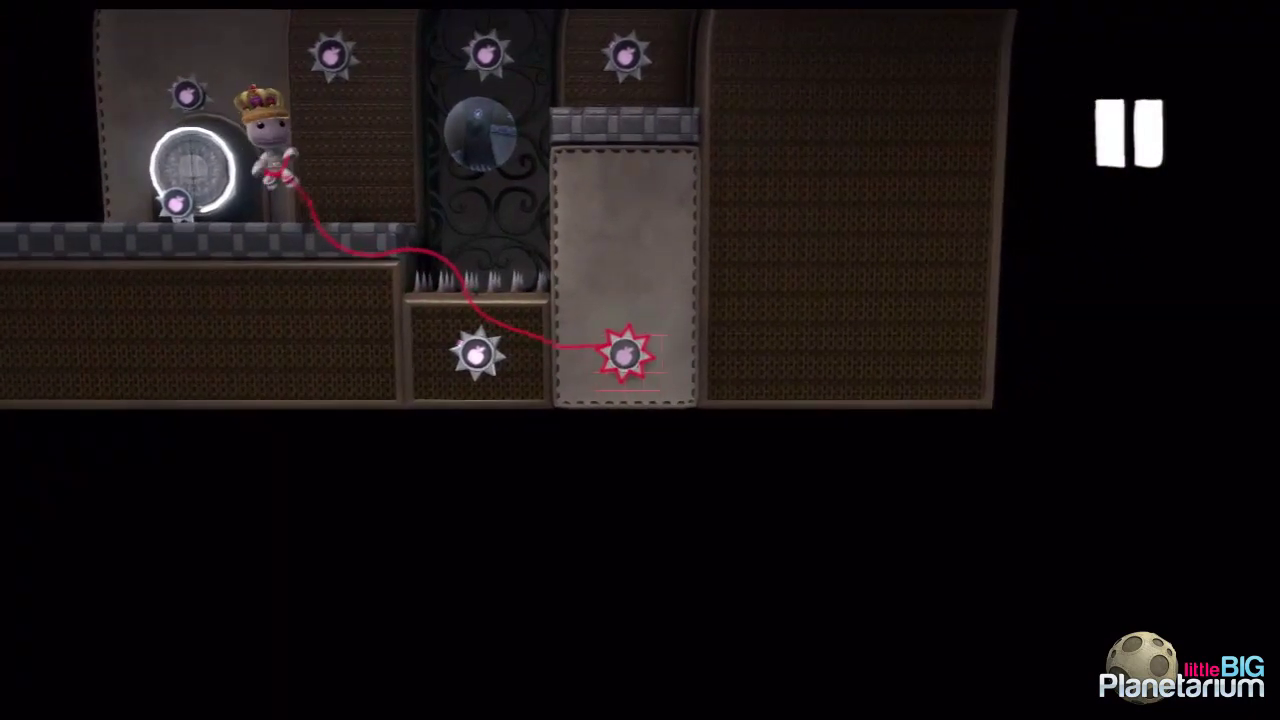
click(636, 354)
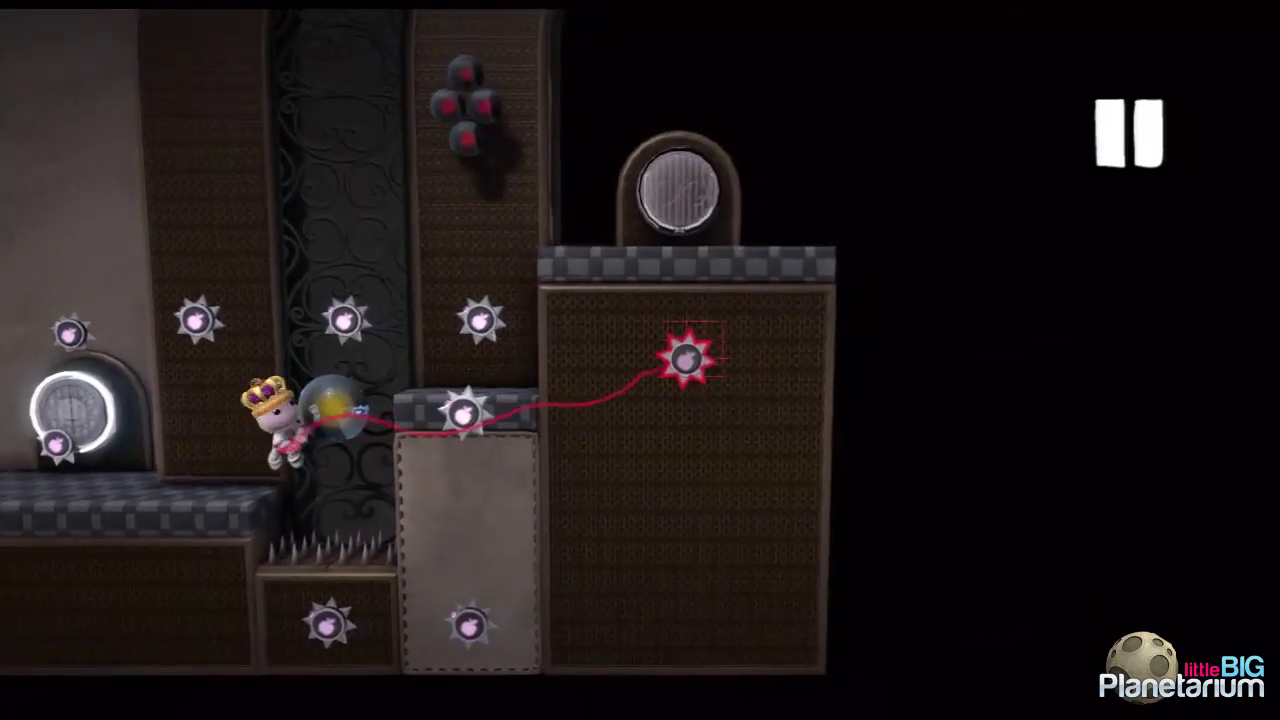
click(630, 370)
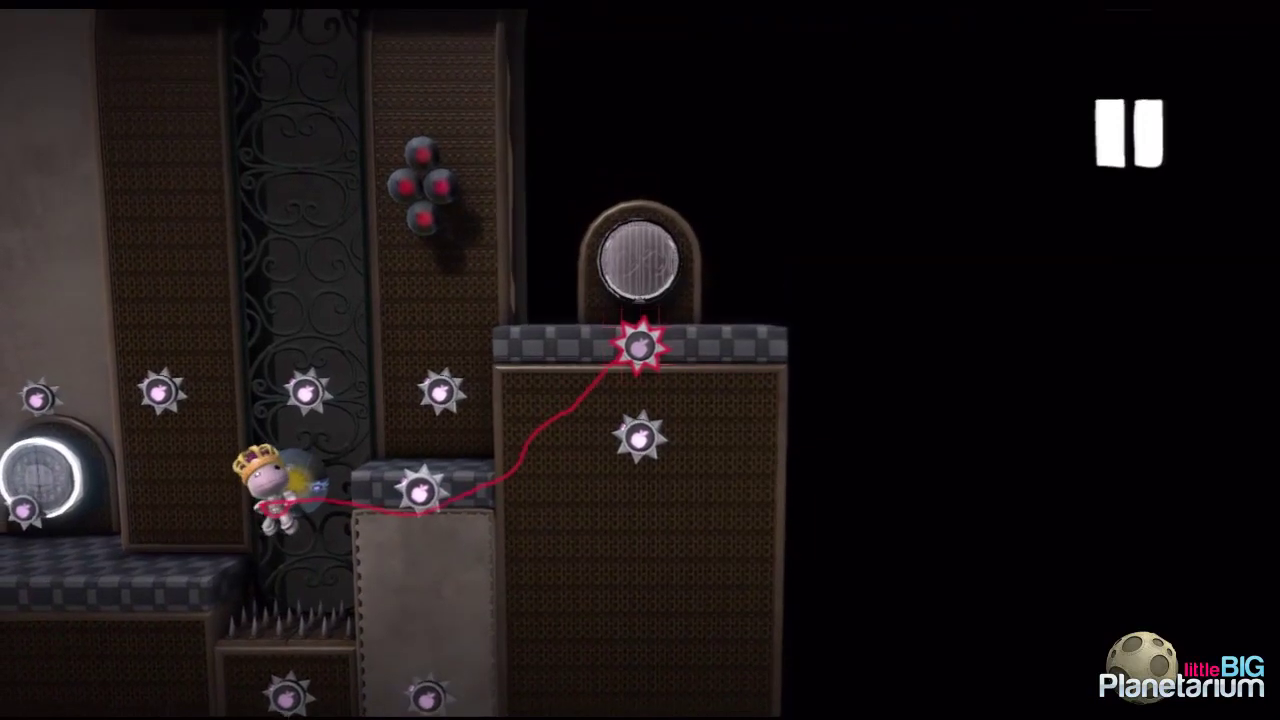
click(641, 367)
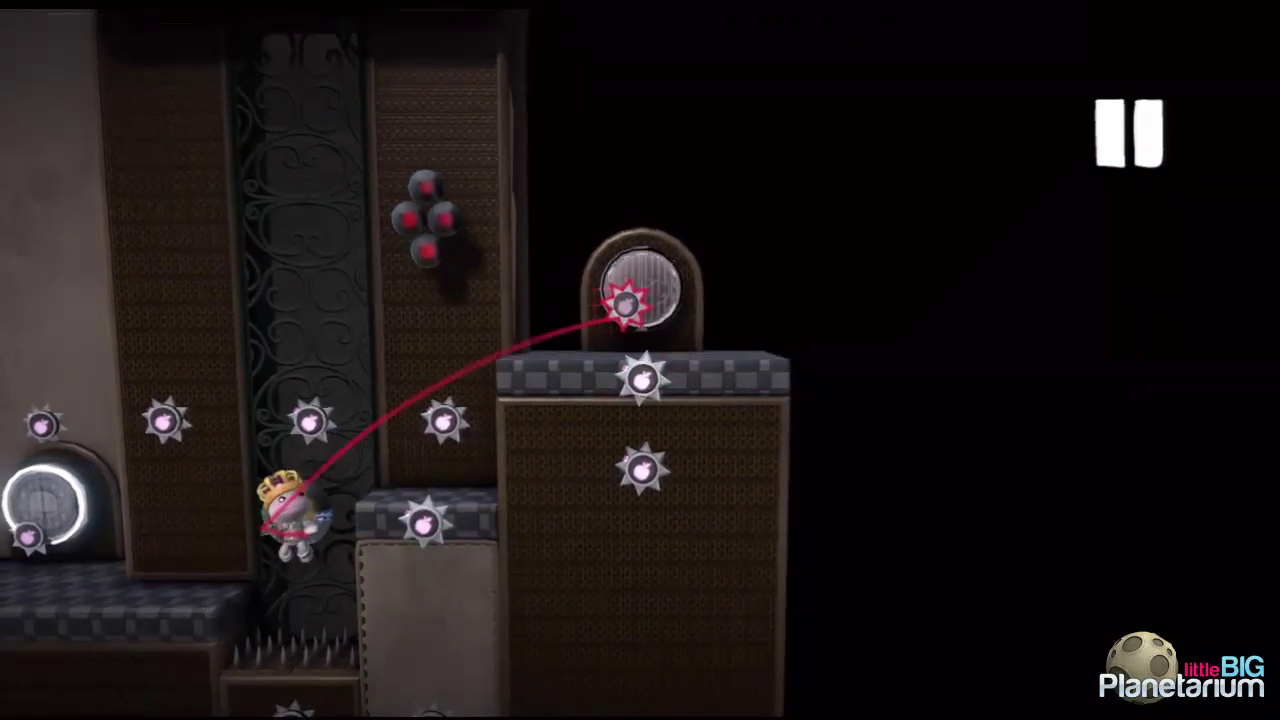
click(643, 367)
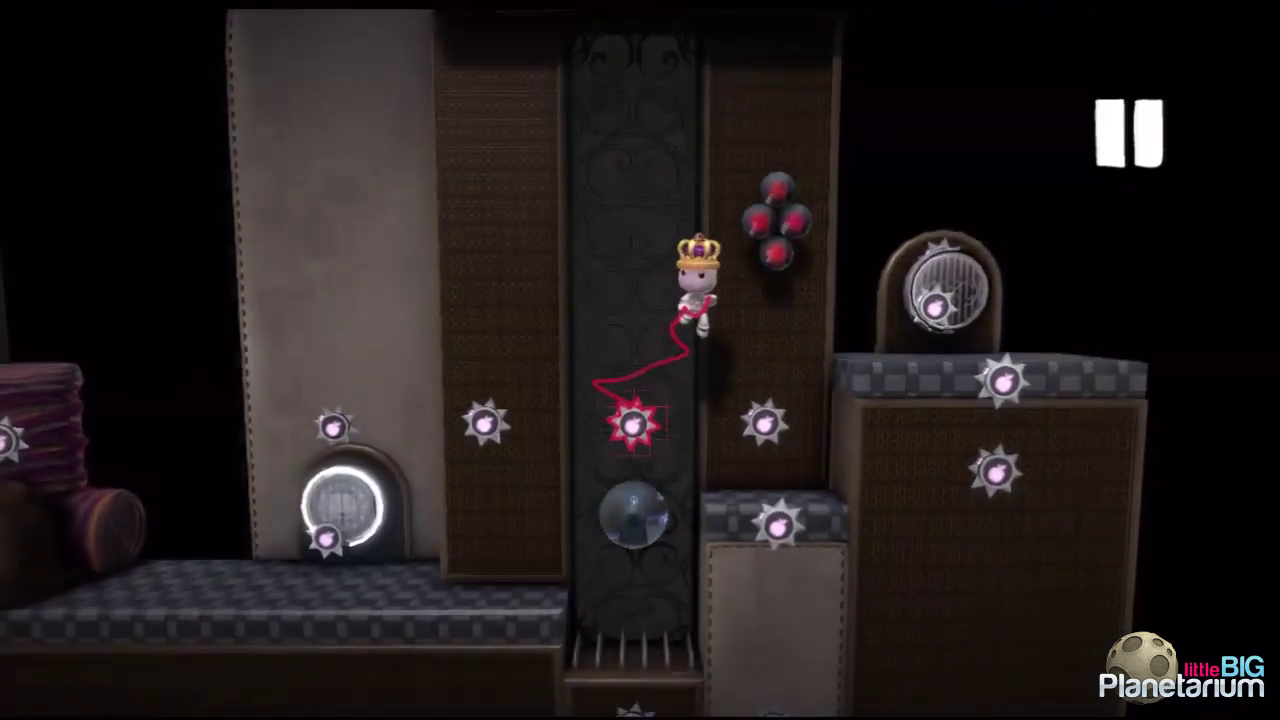
Set Grid Snap to None and attach Anti-Gravity Tweakers to the two spike strips and the bubble
click(631, 423)
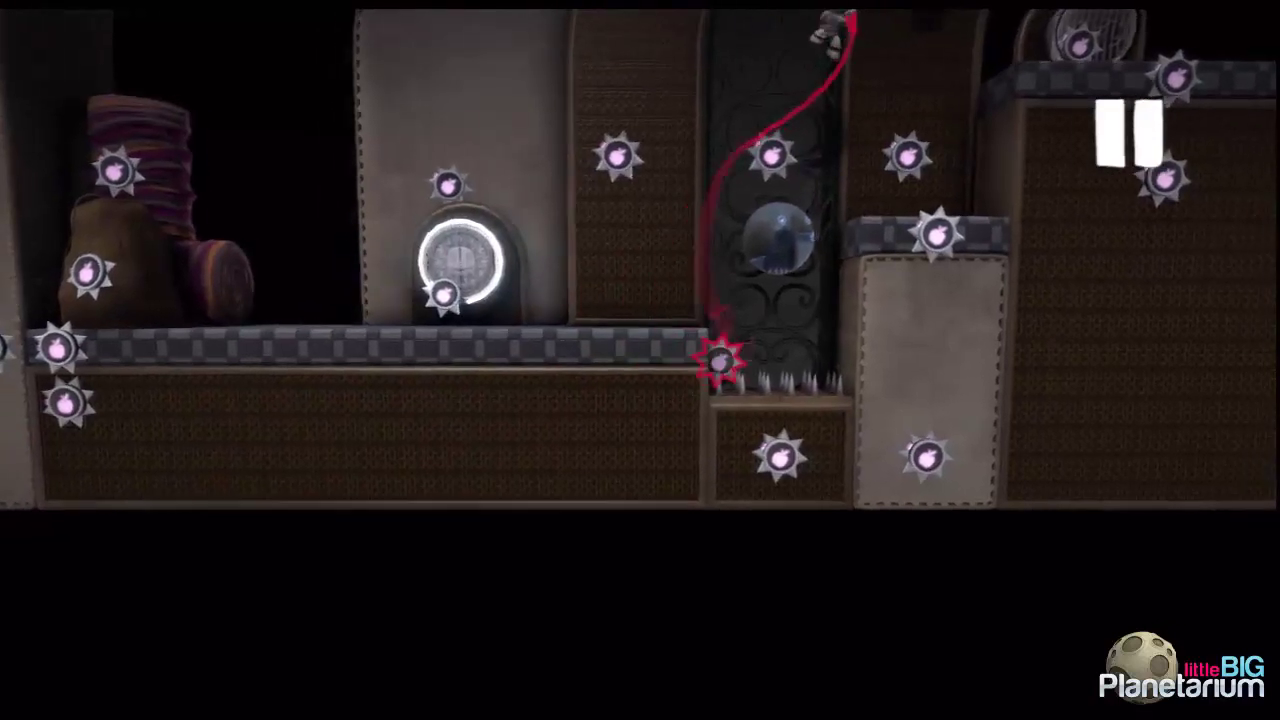
key(Right)
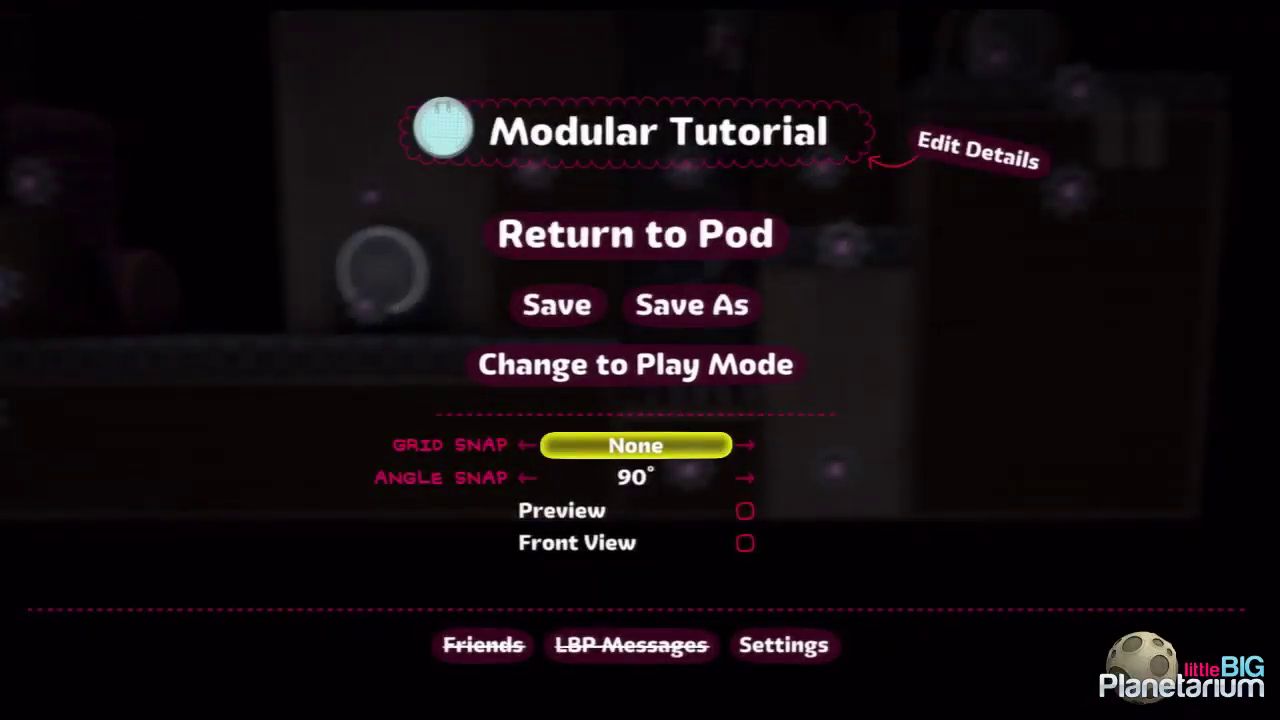
key(Escape)
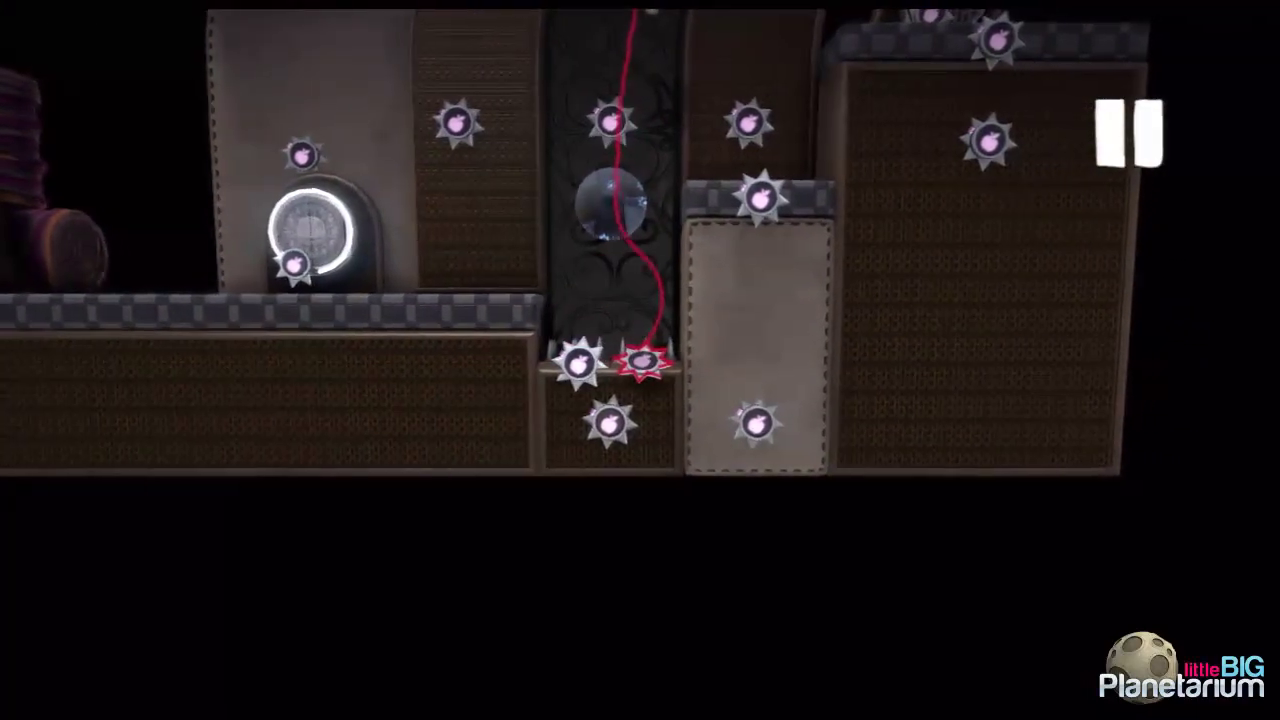
click(636, 362)
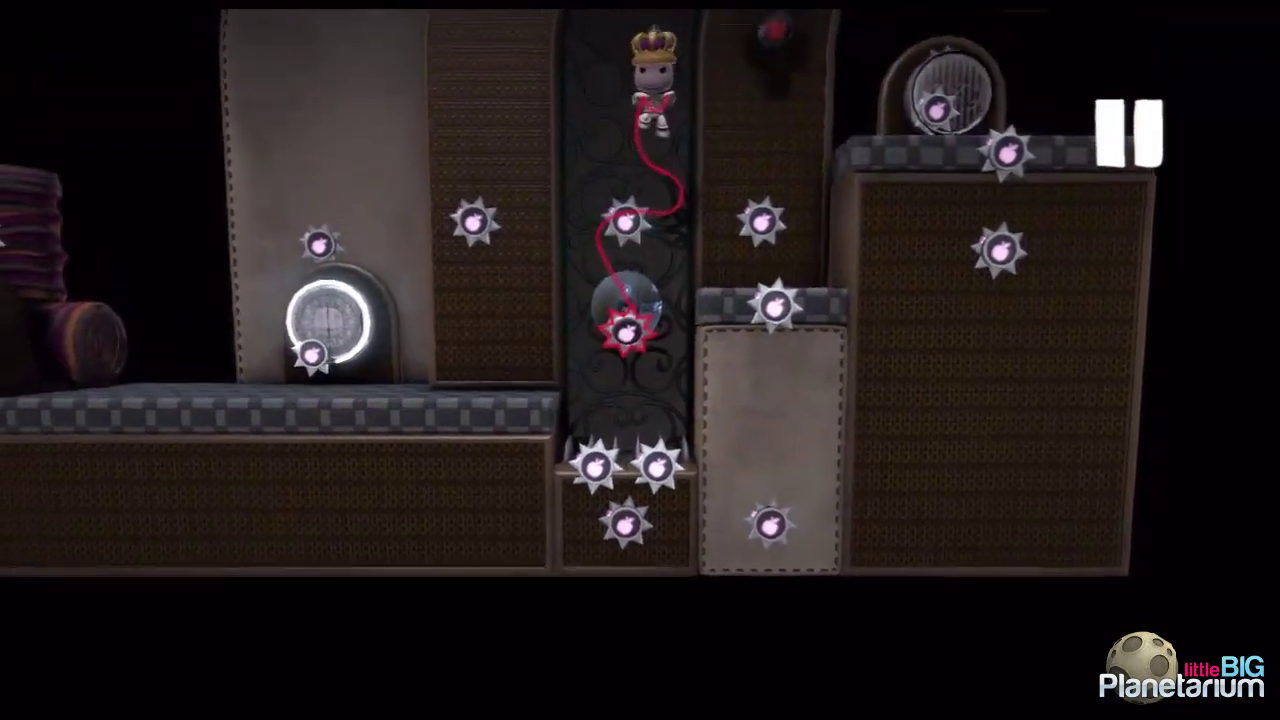
click(607, 228)
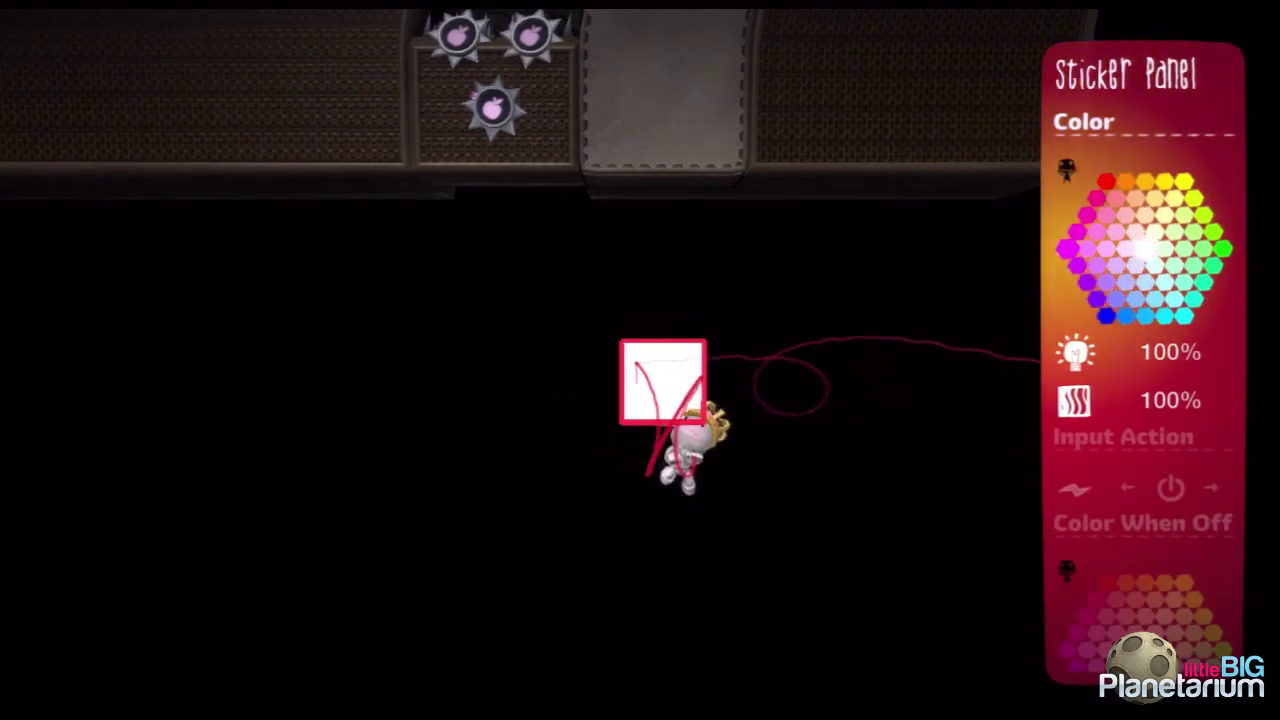
Set the sticker panel's color to blue and its opacity to 0%
key(Down)
key(Left)
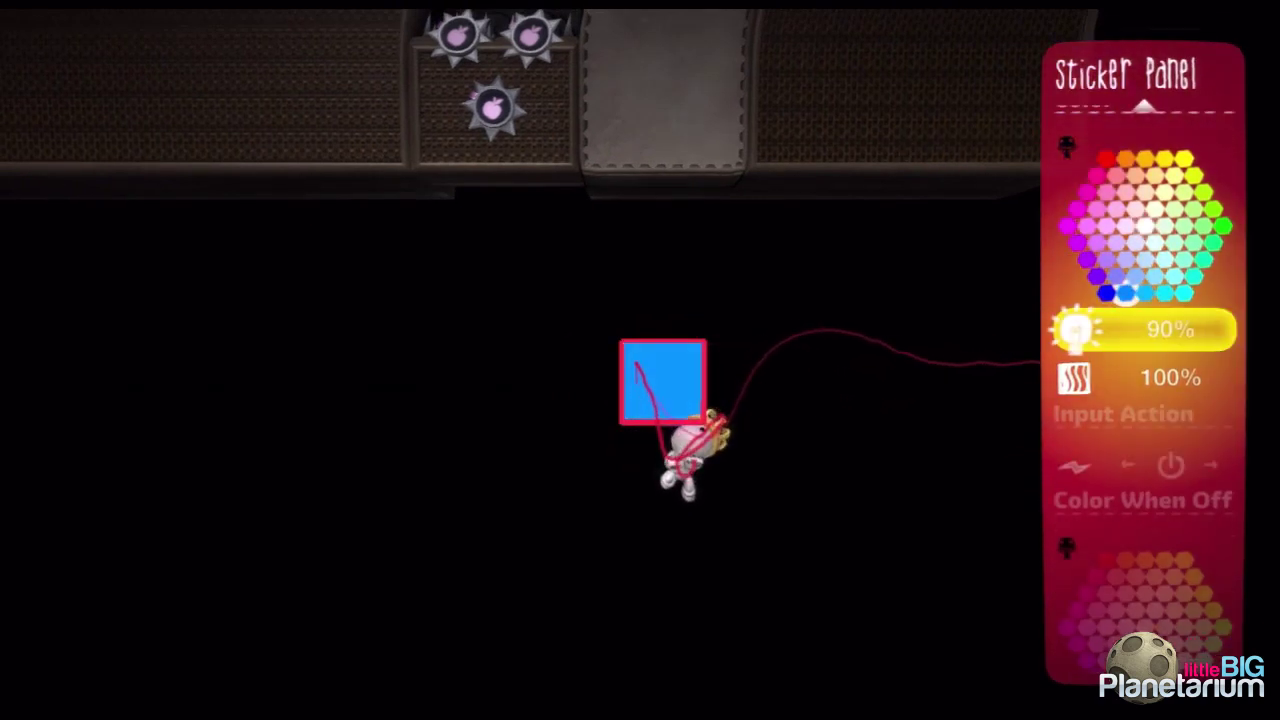
key(Down)
key(Left)
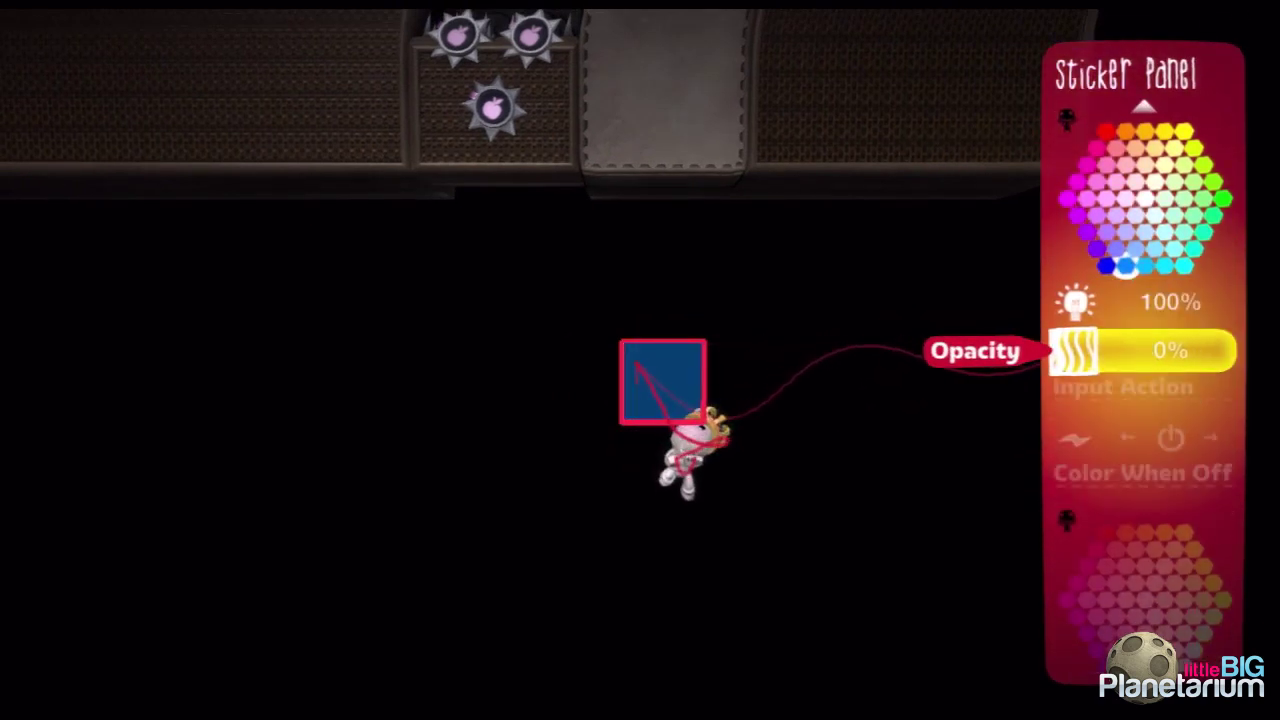
key(Escape)
Add a Piston connecting the blue sticker panel to the underside of the leather block
key(Tab)
key(Return)
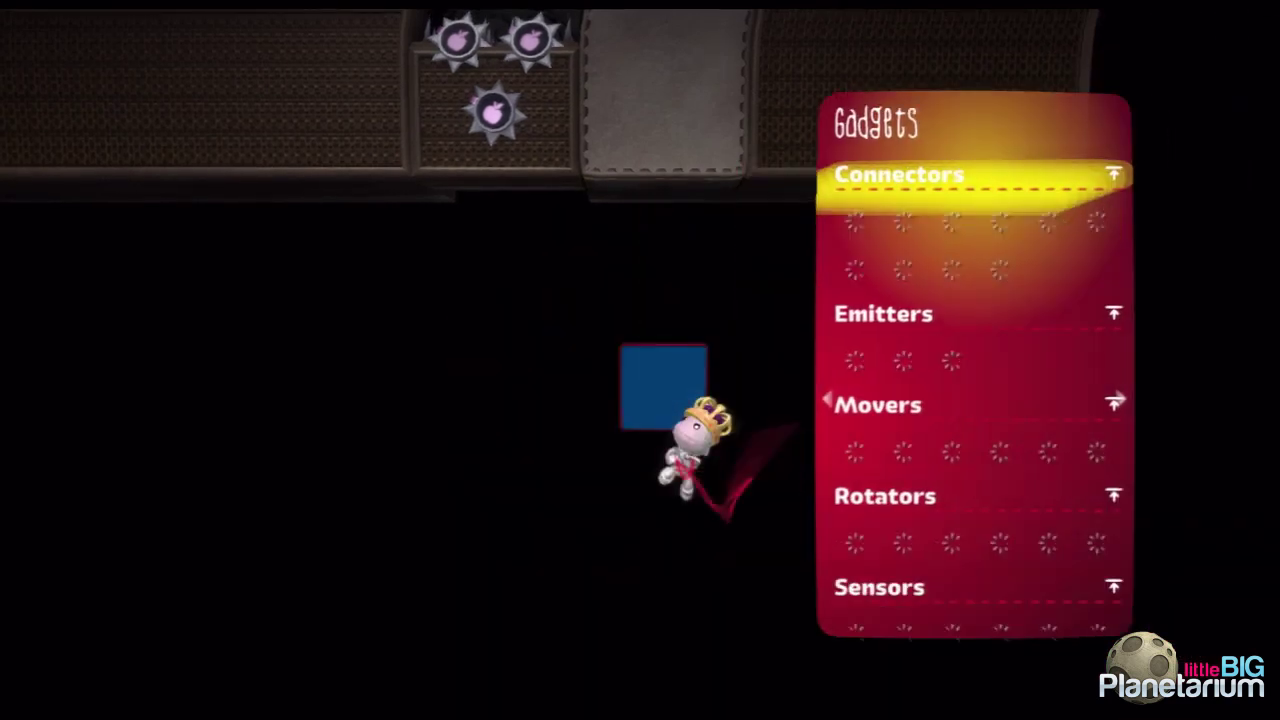
key(Right)
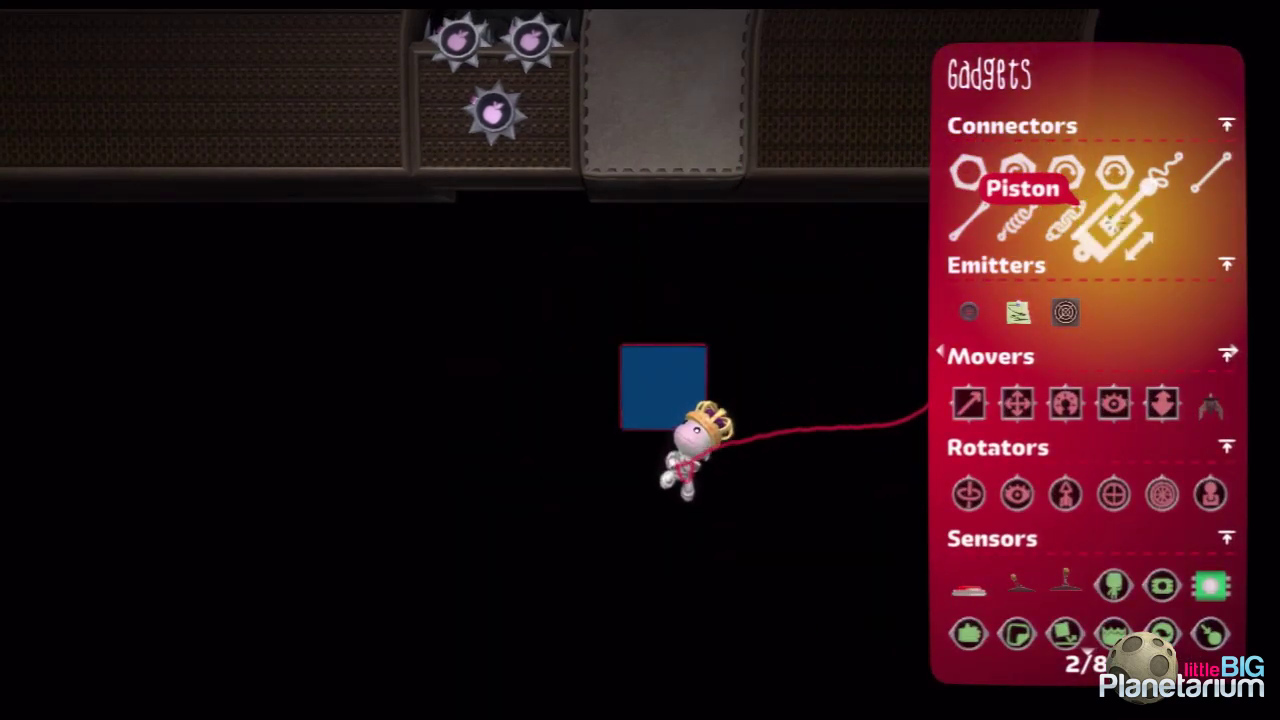
key(Return)
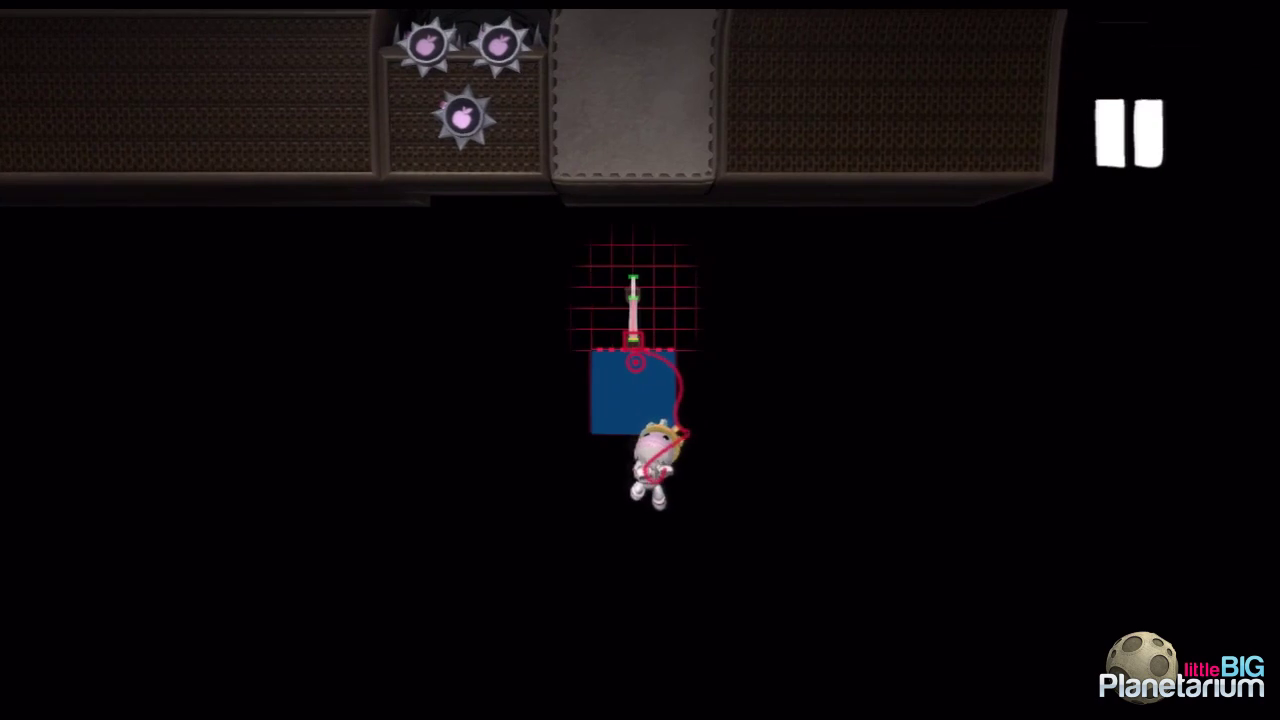
key(Up)
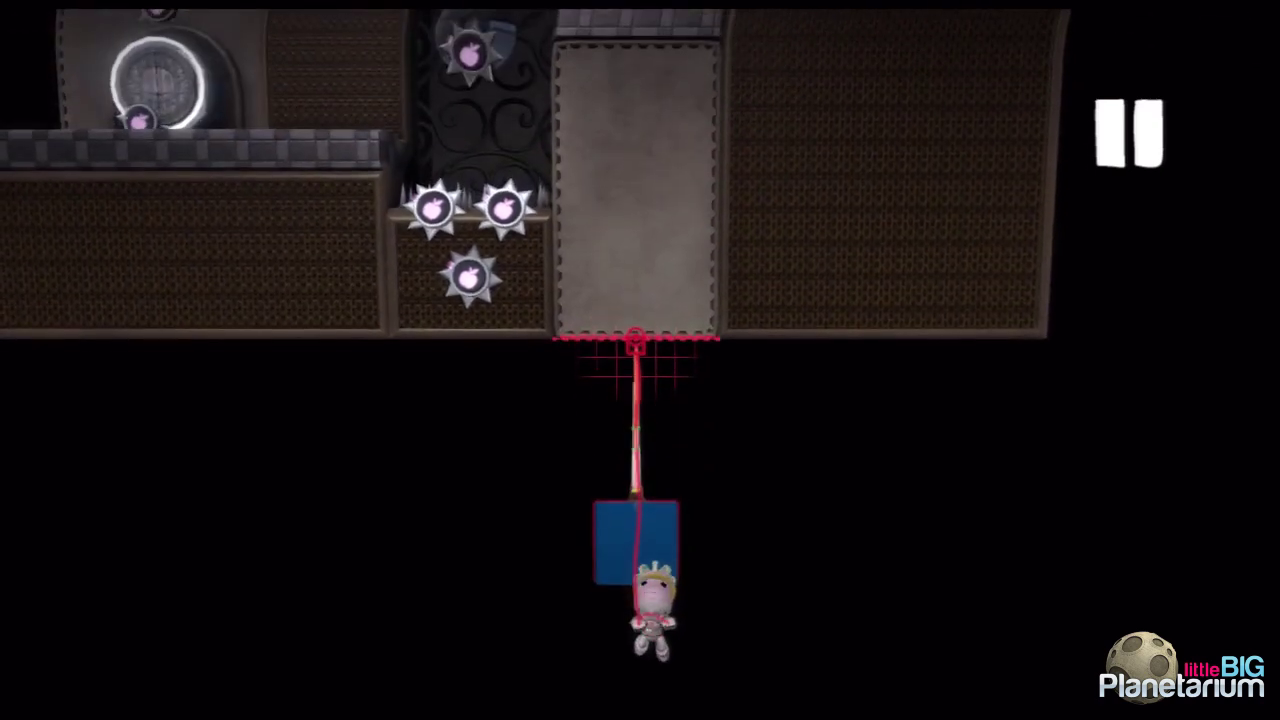
key(Return)
key(Escape)
key(Return)
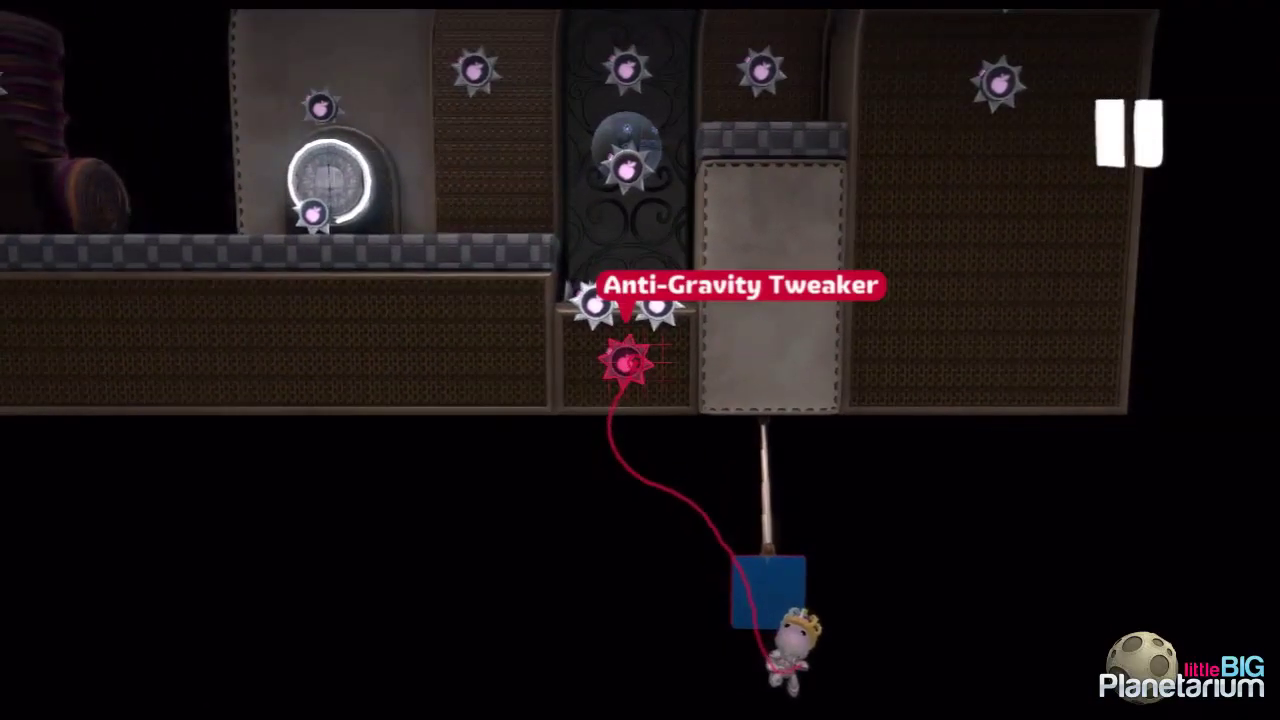
Place a copy of the Anti-Gravity Tweaker on the blue sticker panel
click(626, 362)
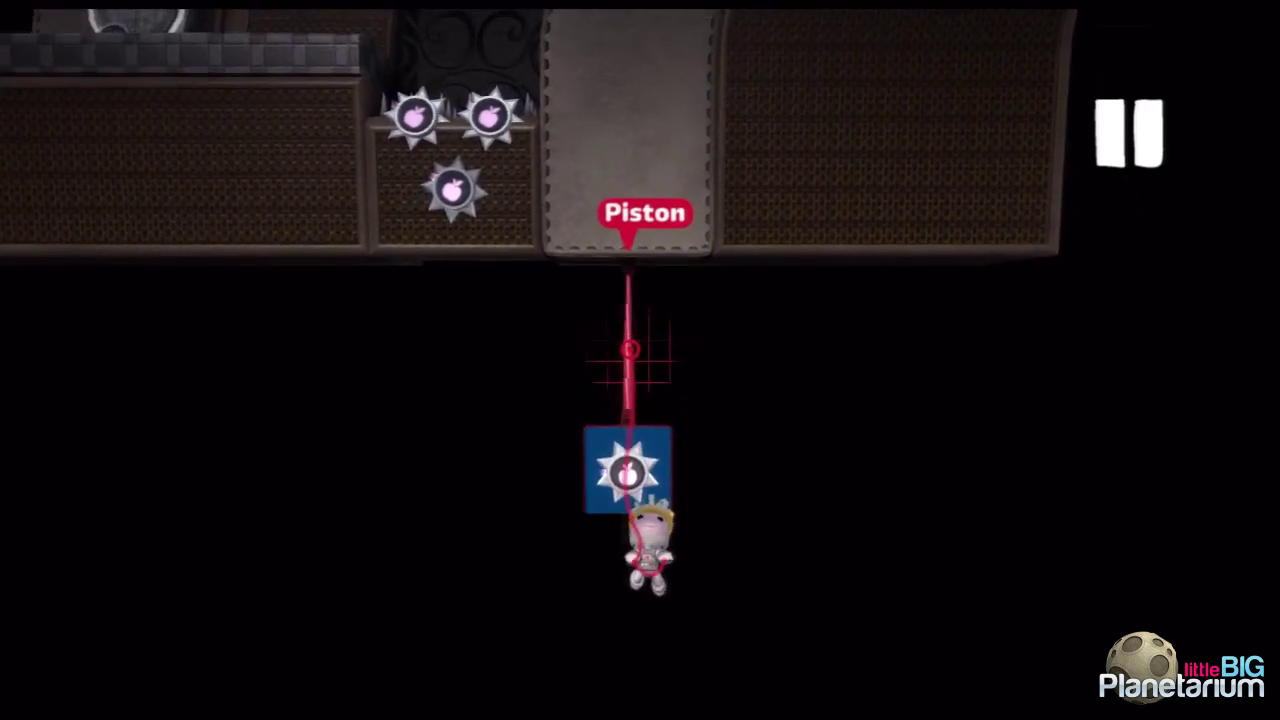
click(603, 260)
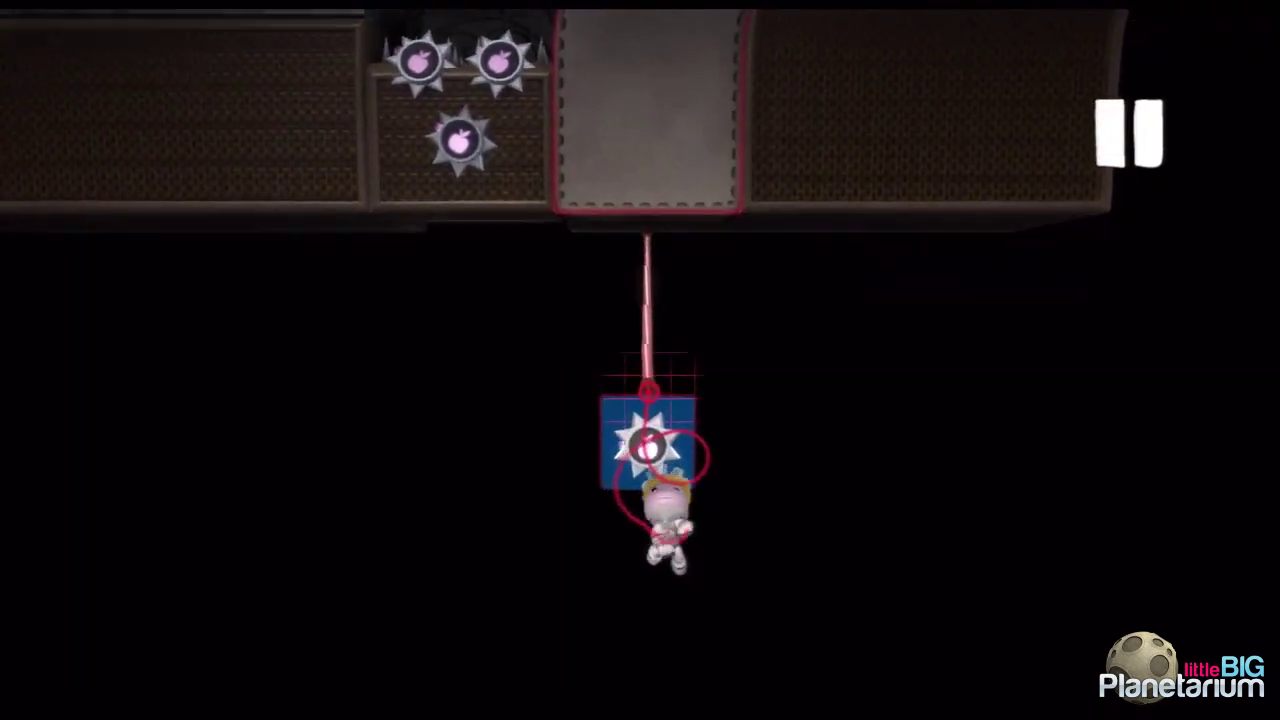
click(615, 310)
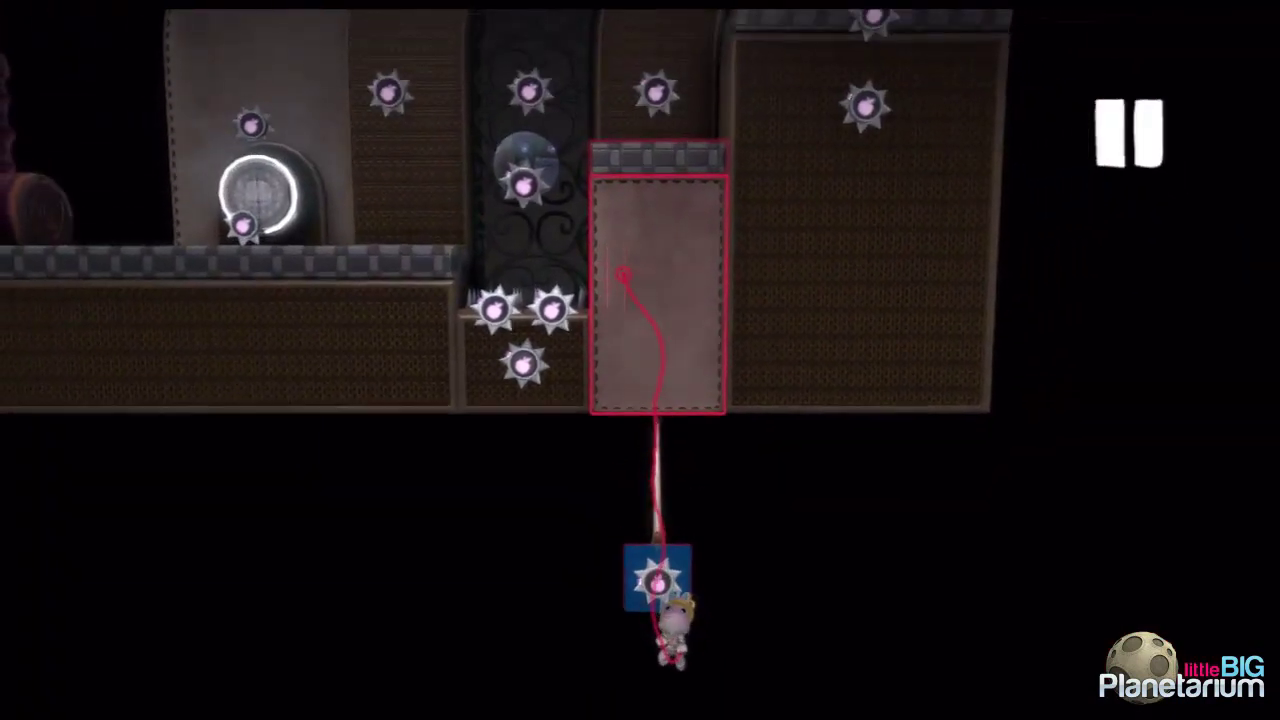
Set the piston's Minimum Length to 2.5, its Time to 0.5 s and its pause to 2.0 s
click(653, 447)
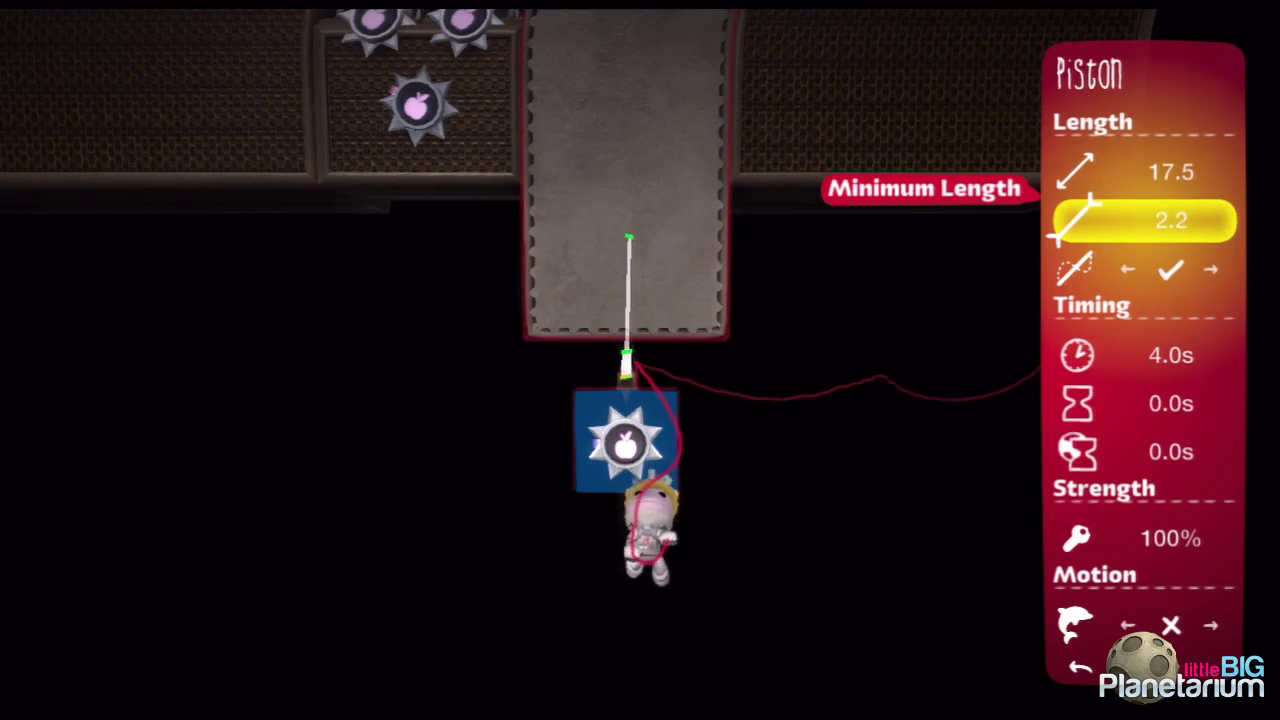
key(Down)
key(Down)
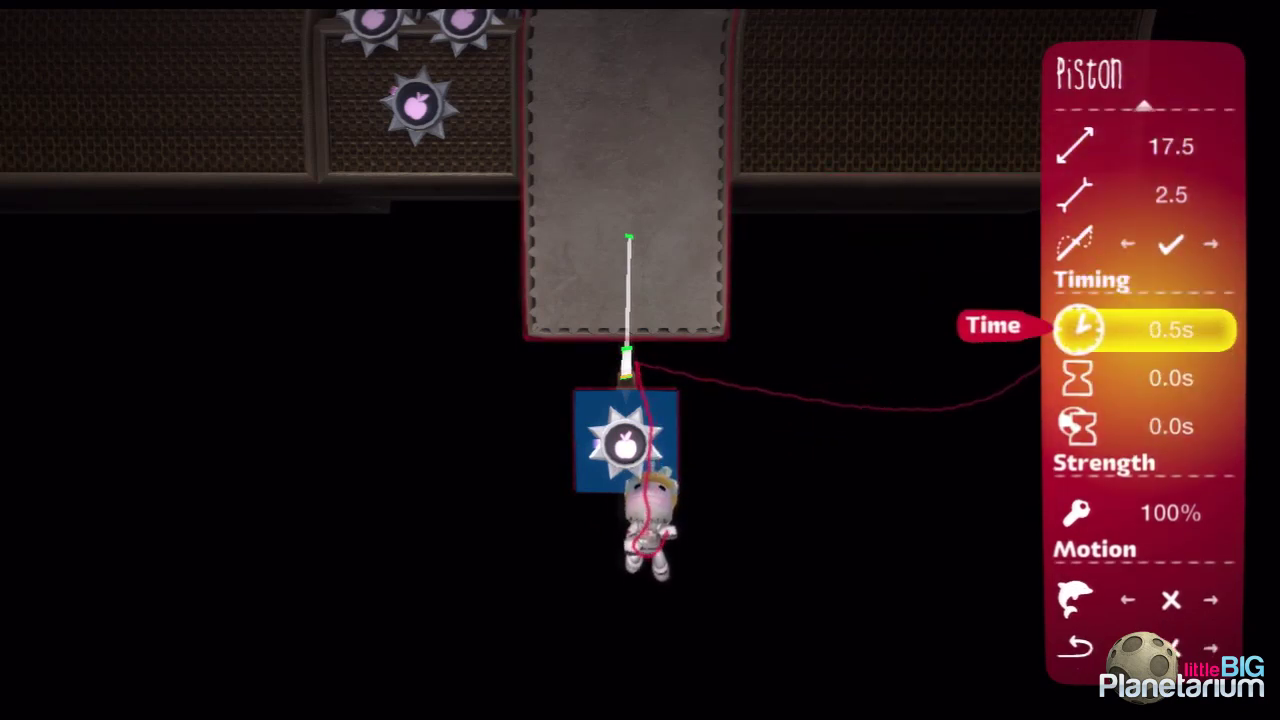
key(Down)
key(Right)
key(Right)
key(Down)
key(Down)
key(Down)
key(Down)
key(Down)
key(Down)
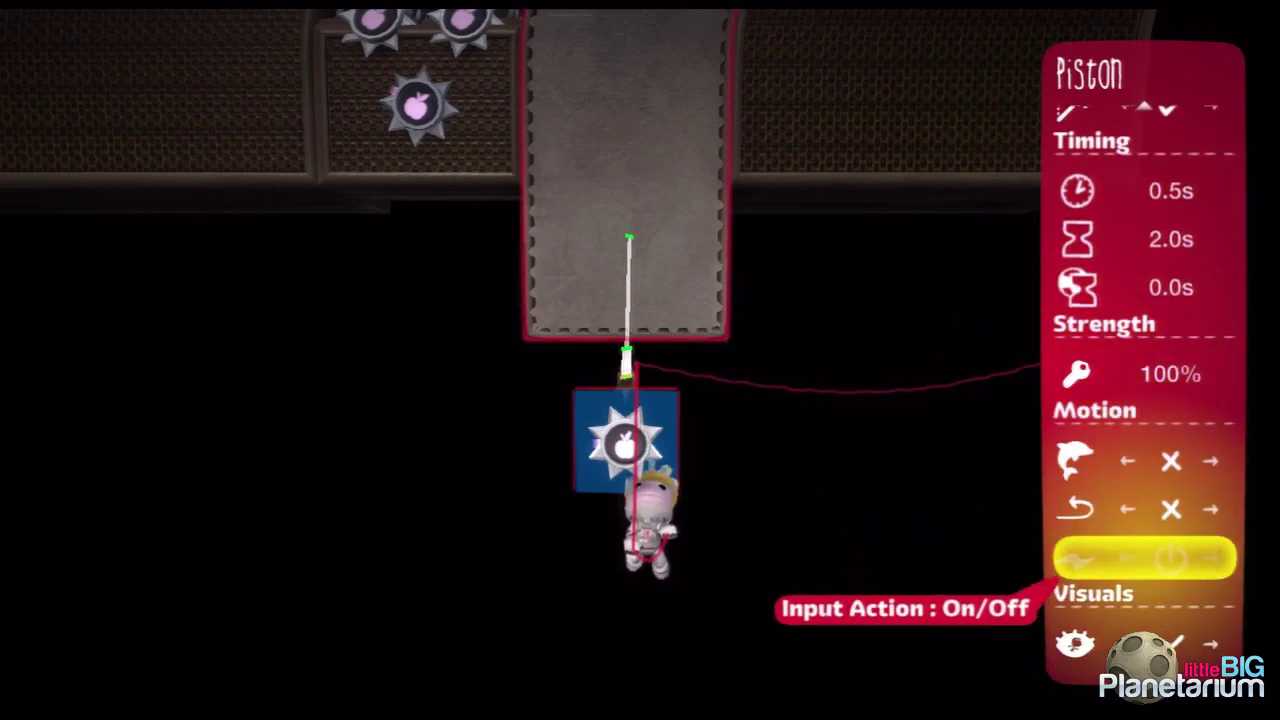
key(Escape)
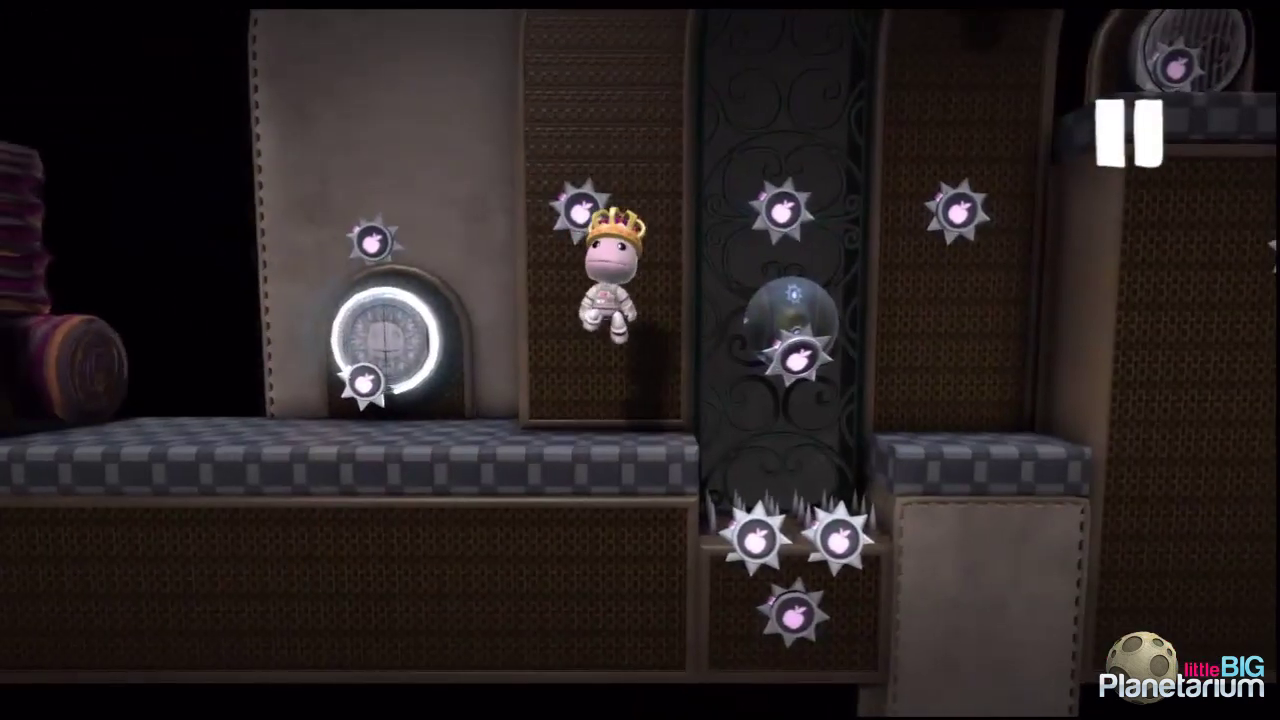
Unpause the level and test the piston-driven leather platform by jumping across the spike pit onto it
key(Up)
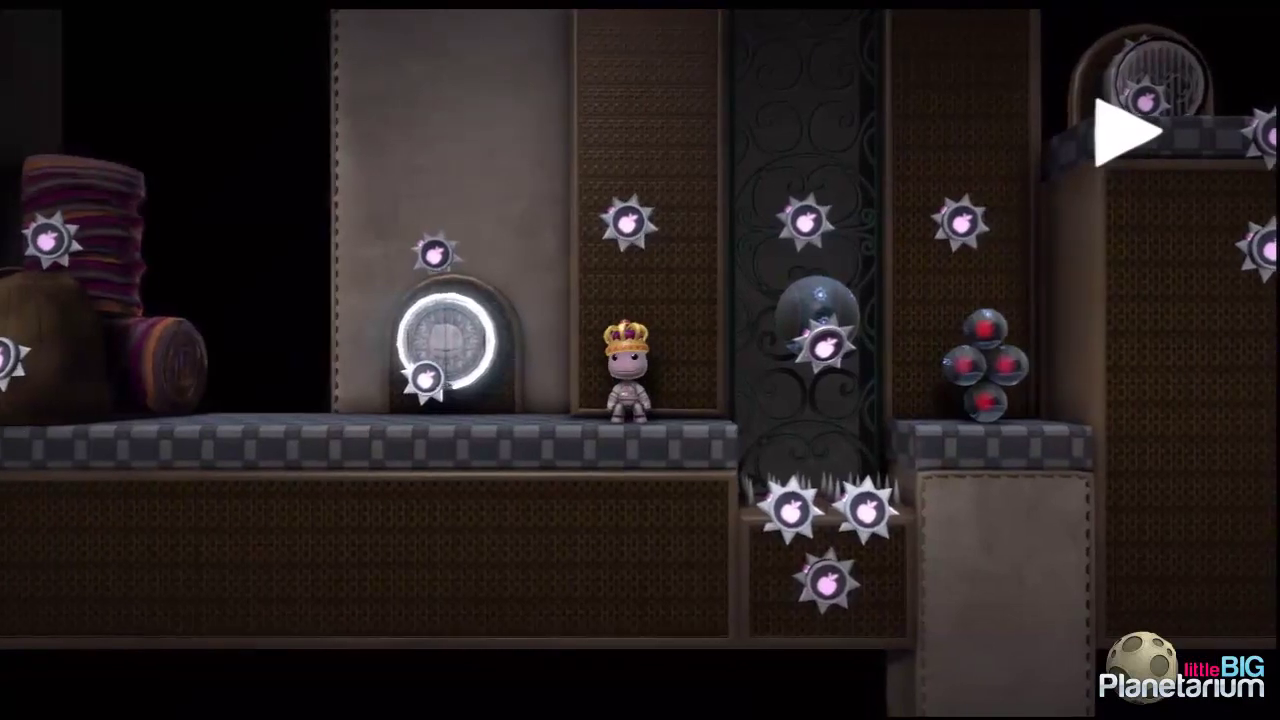
key(Left)
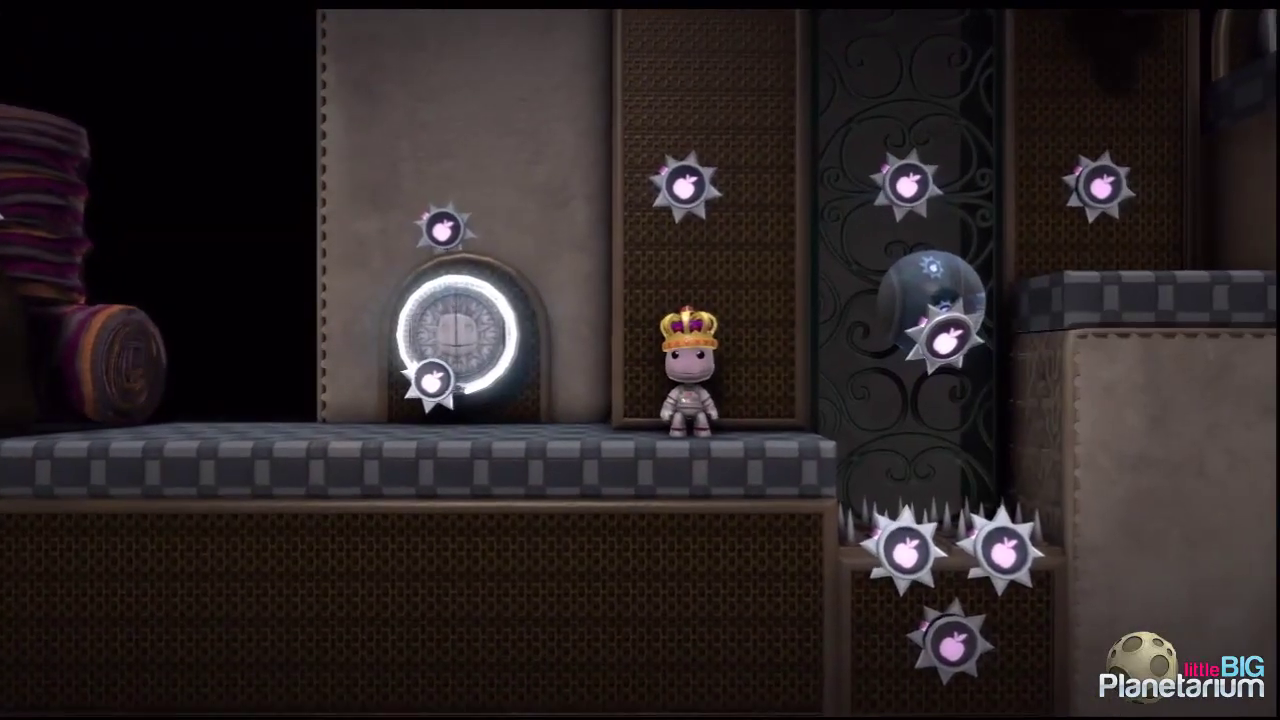
key(Right)
key(Right)
key(space)
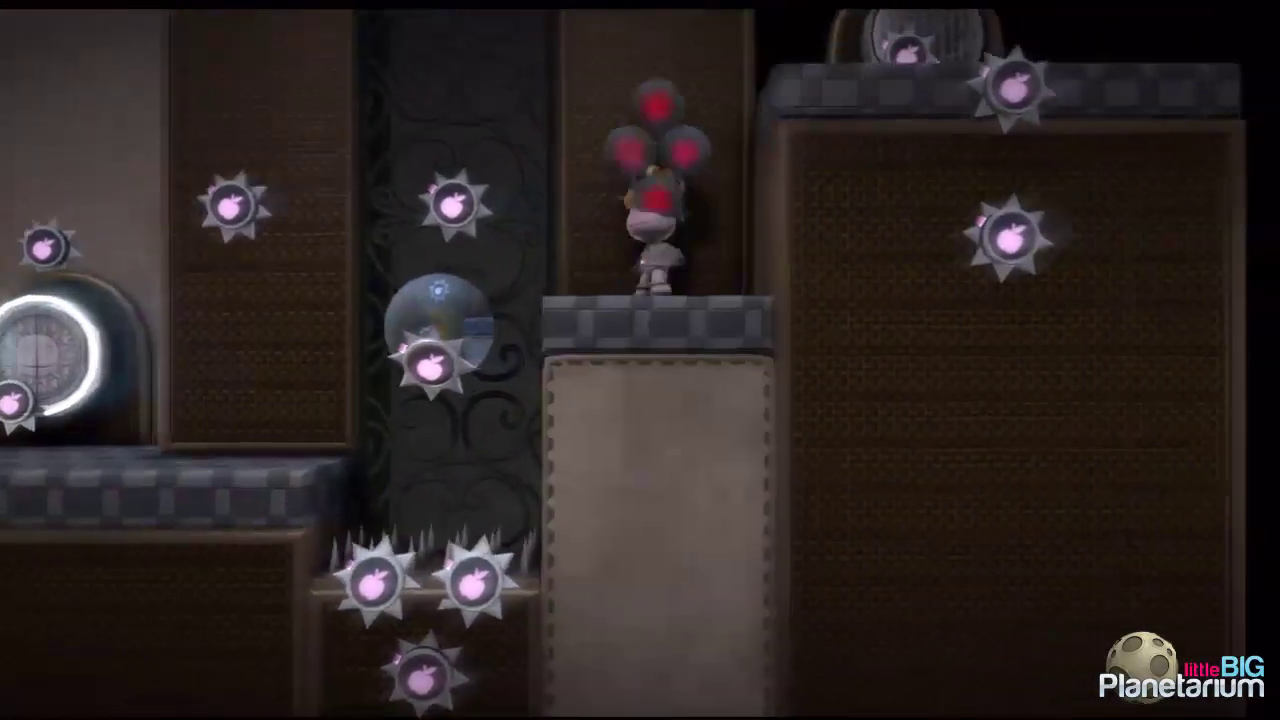
key(Right)
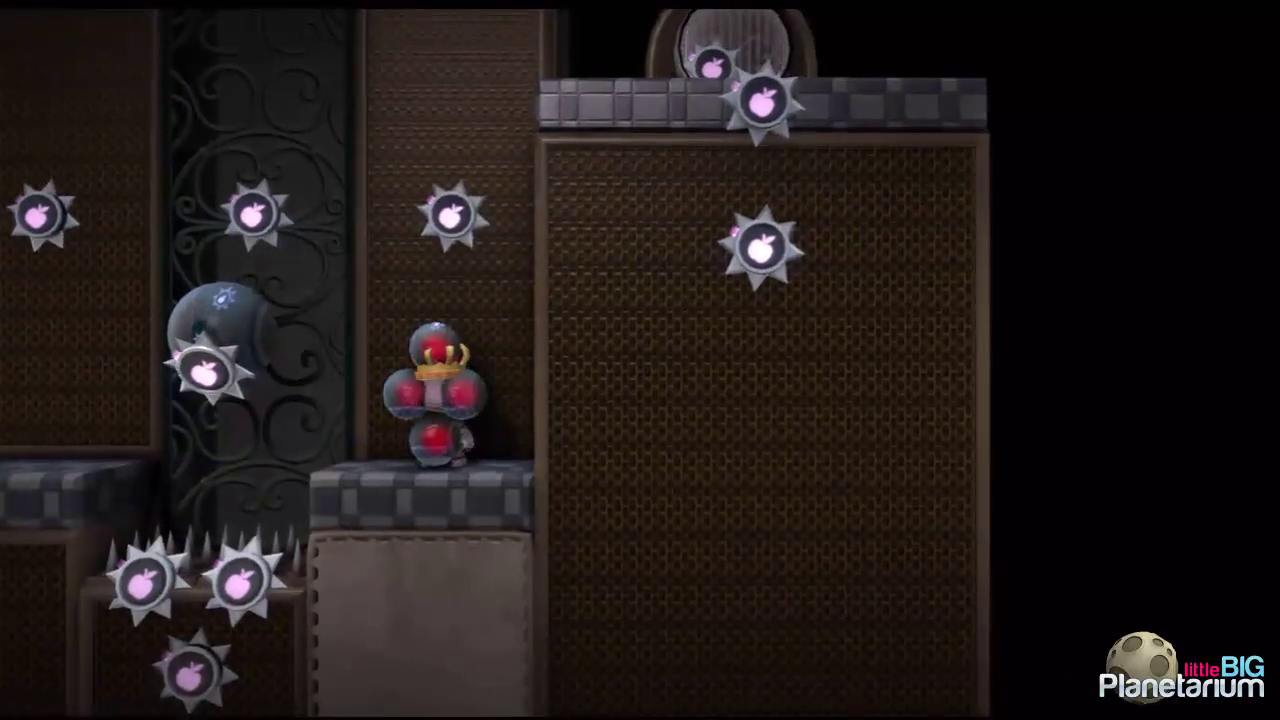
Playtest the level by jumping up to the scoreboard ledge and back over the spike pit to the floor beside the entrance
key(space)
key(Right)
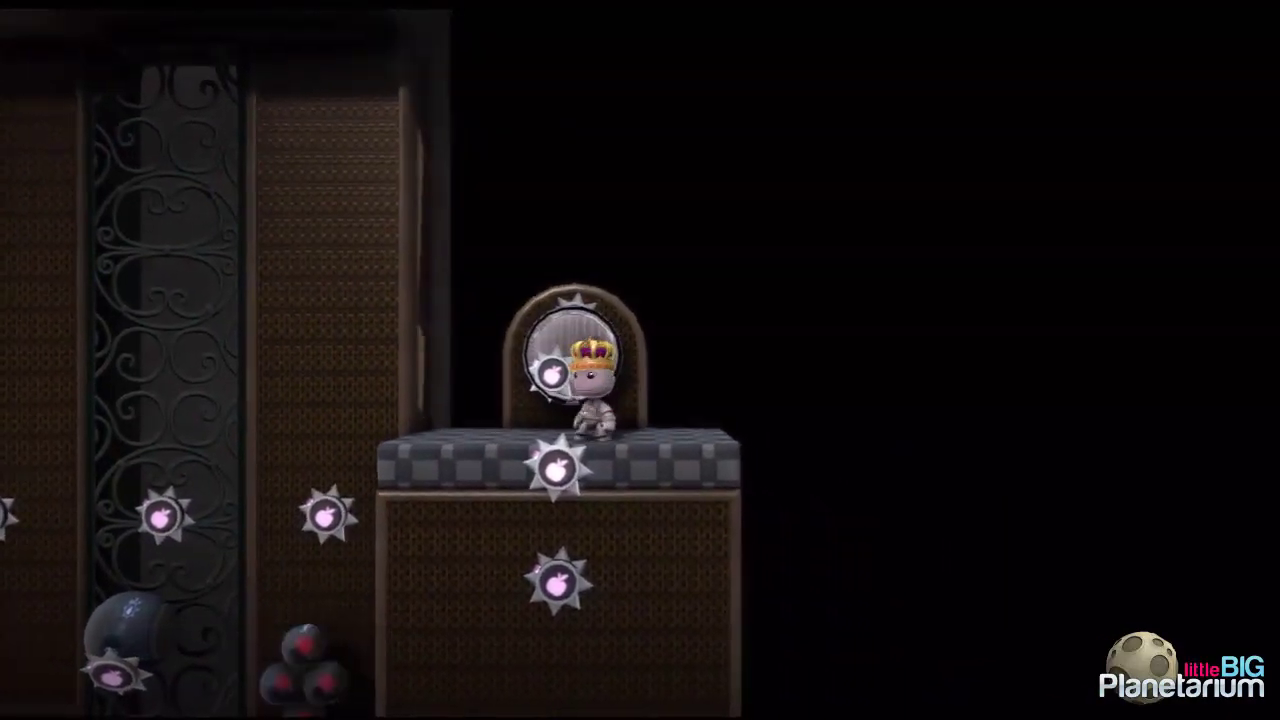
key(Left)
key(space)
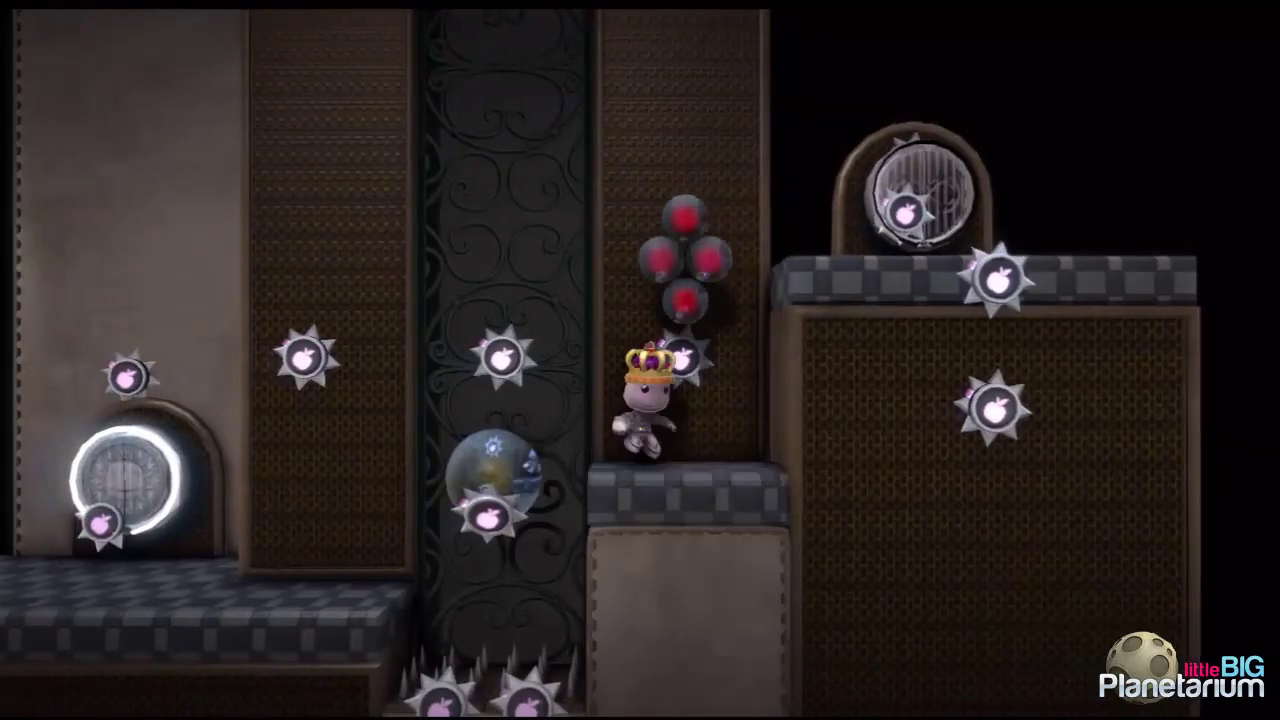
key(Left)
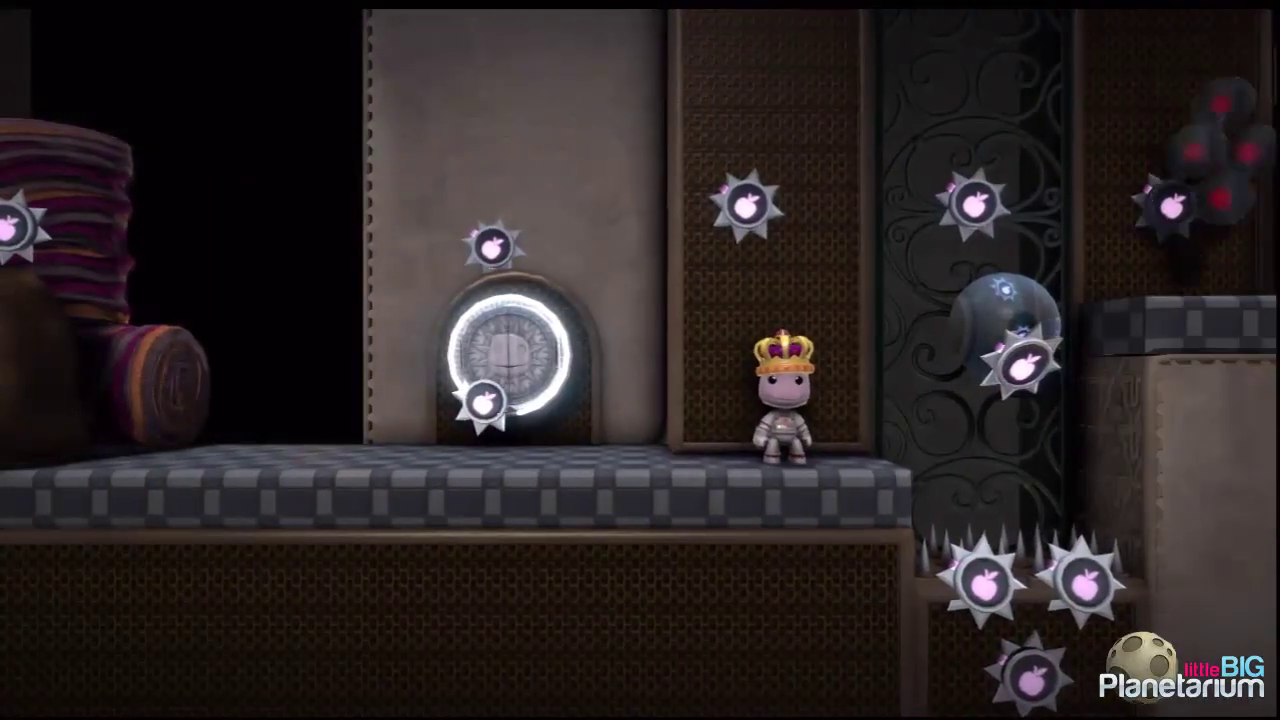
key(space)
Cut a platform-wide opening through the checkered floor and wicker base beside the spike pit, using an enlarged square leather shape
key(Right)
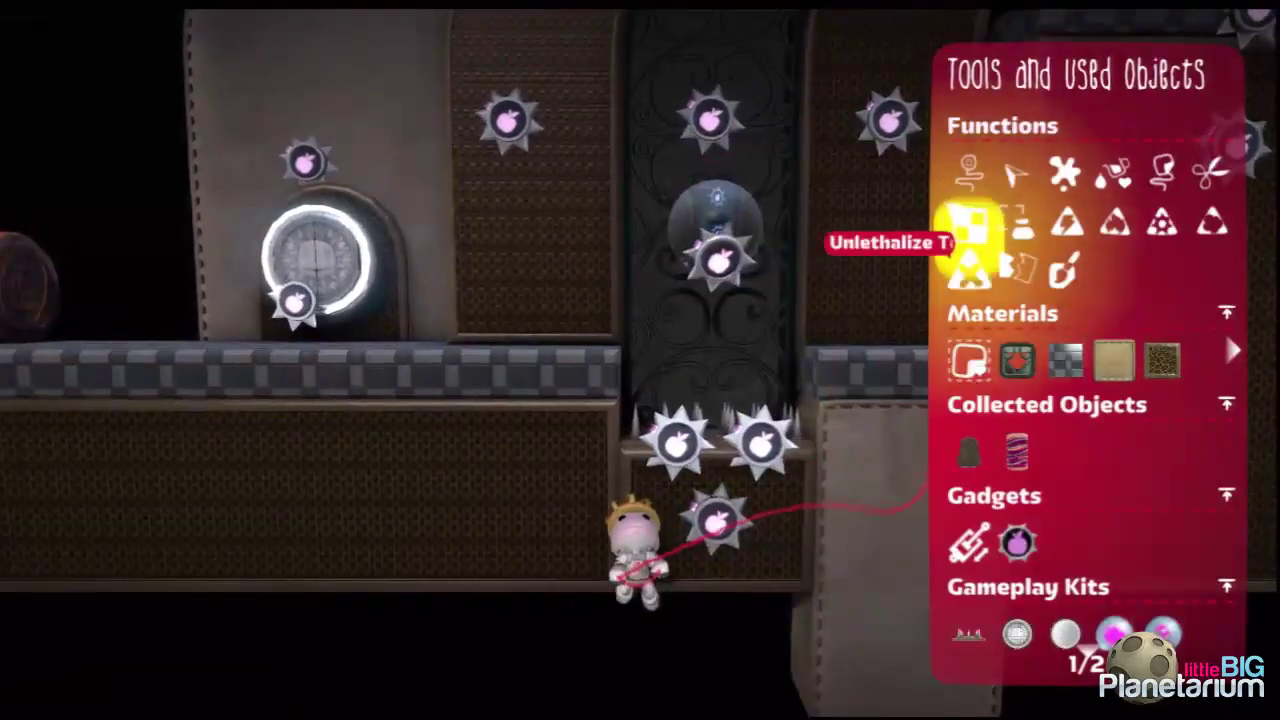
key(Return)
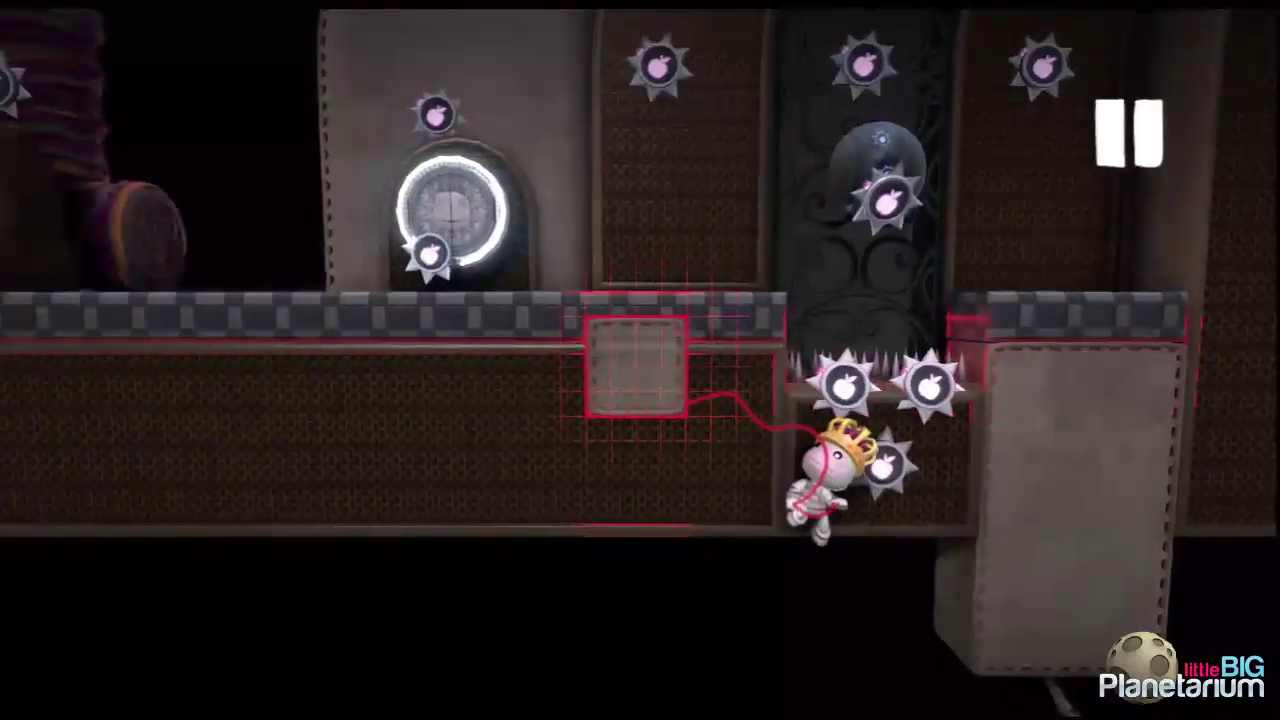
key(Up)
key(Up)
key(Up)
key(Up)
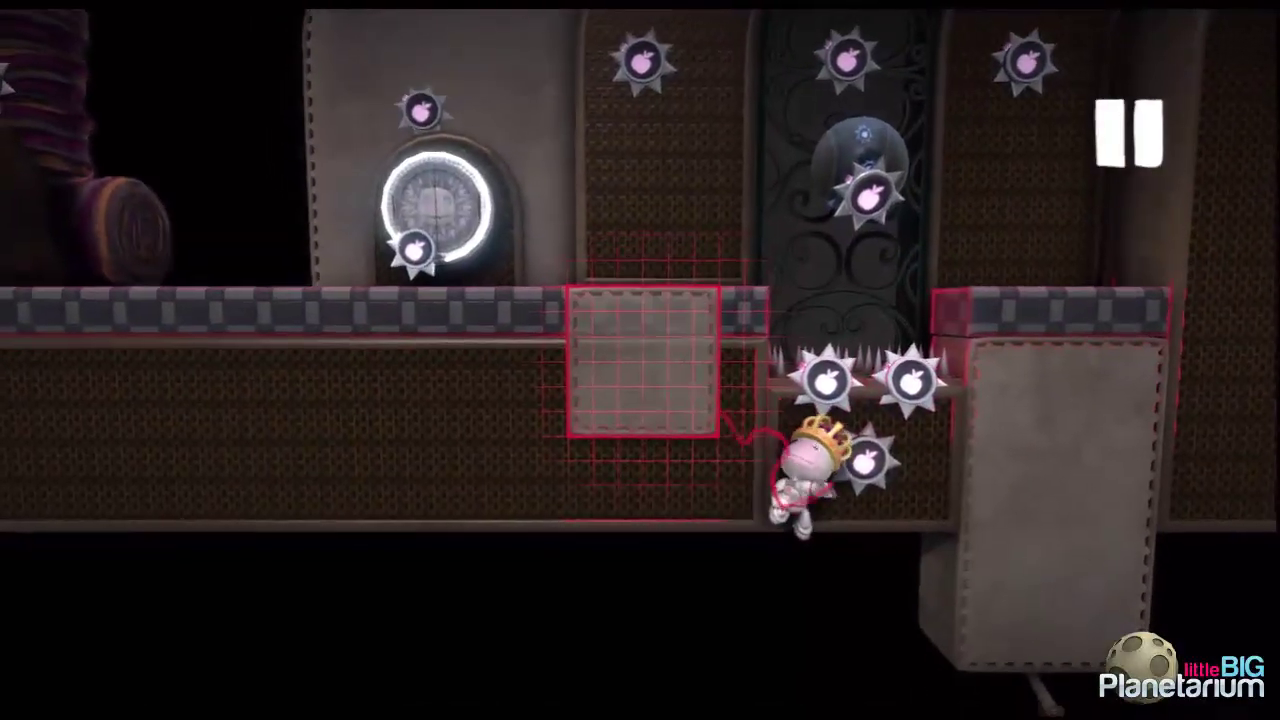
key(Down)
key(Escape)
key(Escape)
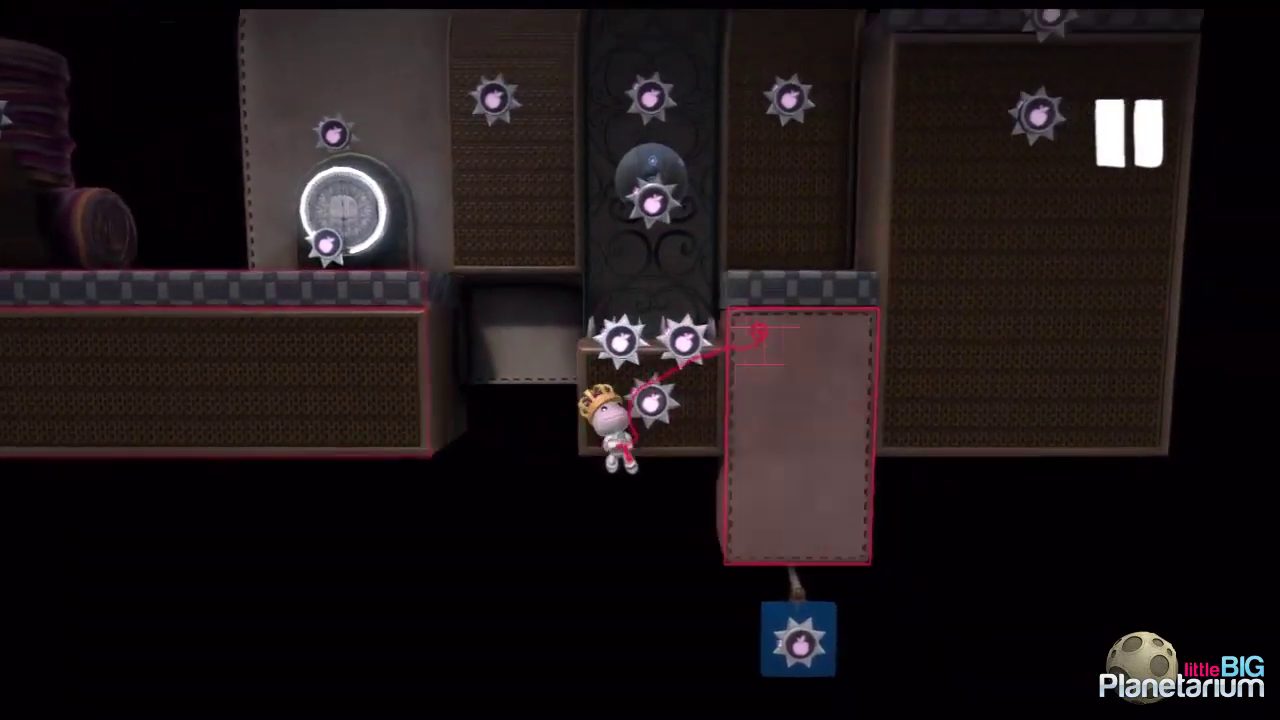
Copy the piston-driven leather platform with its blue sticker panel and place the copy in the new floor opening
click(758, 333)
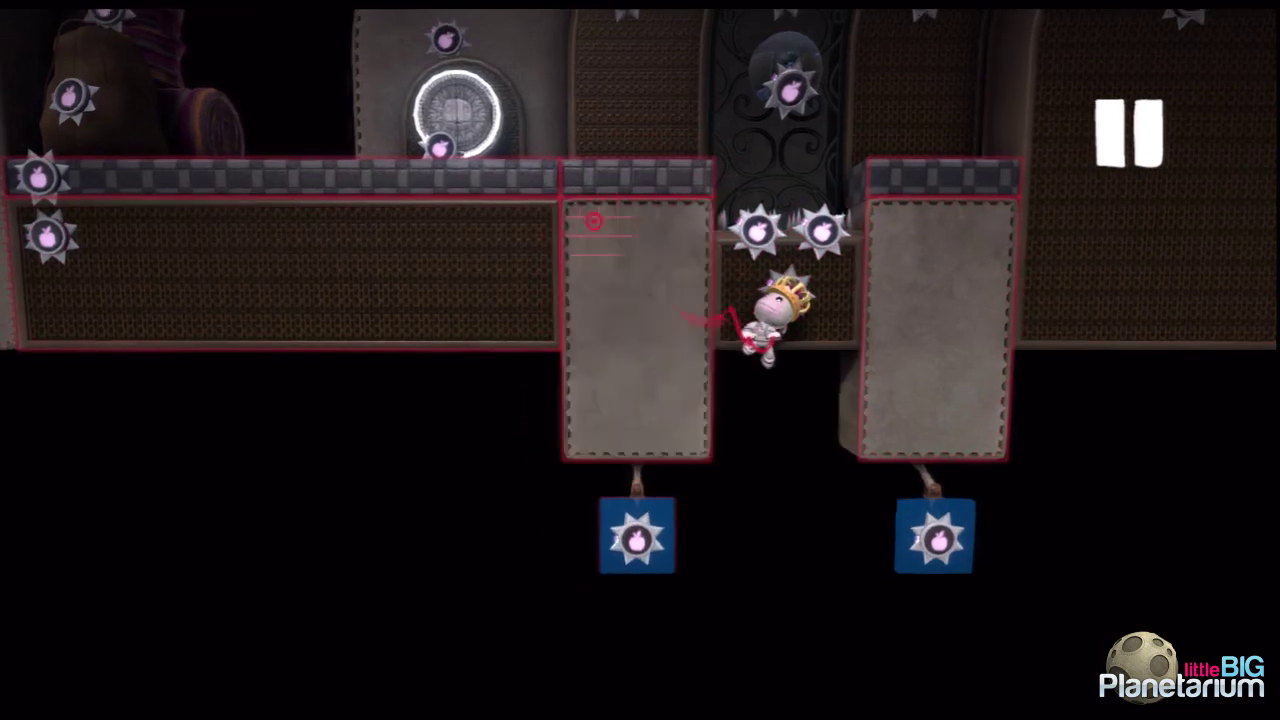
key(Down)
key(Left)
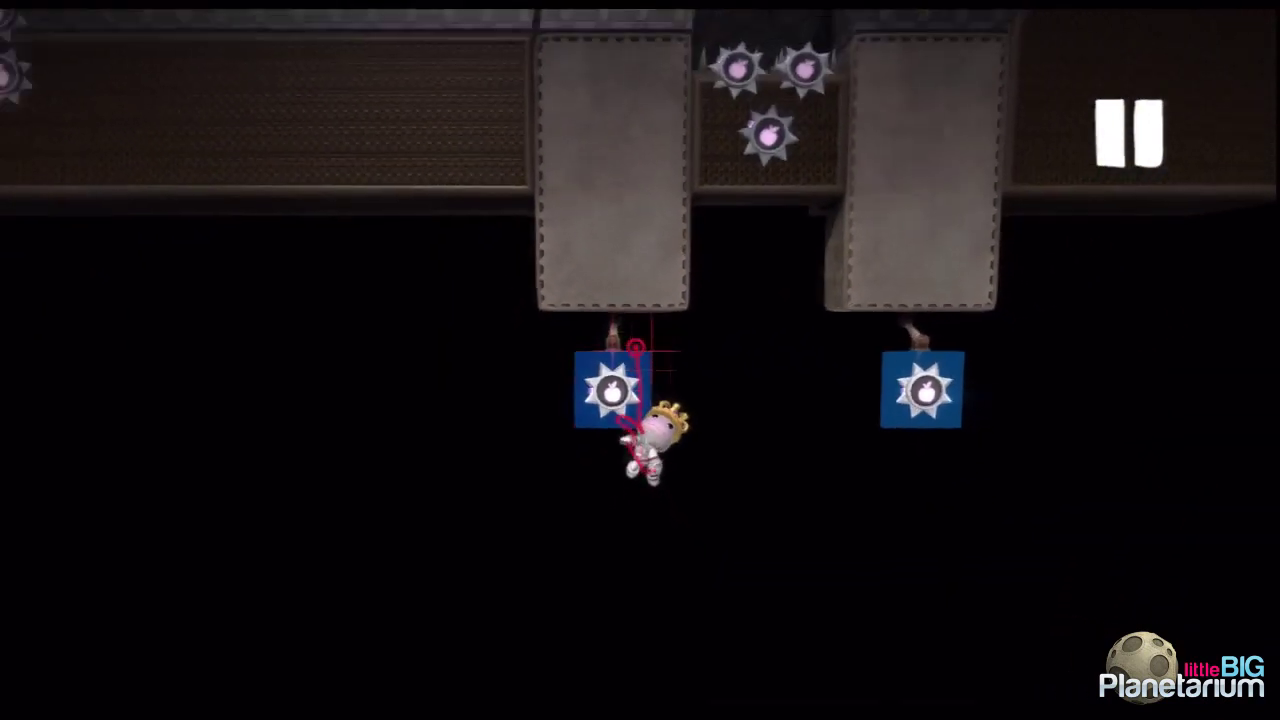
key(Escape)
key(Up)
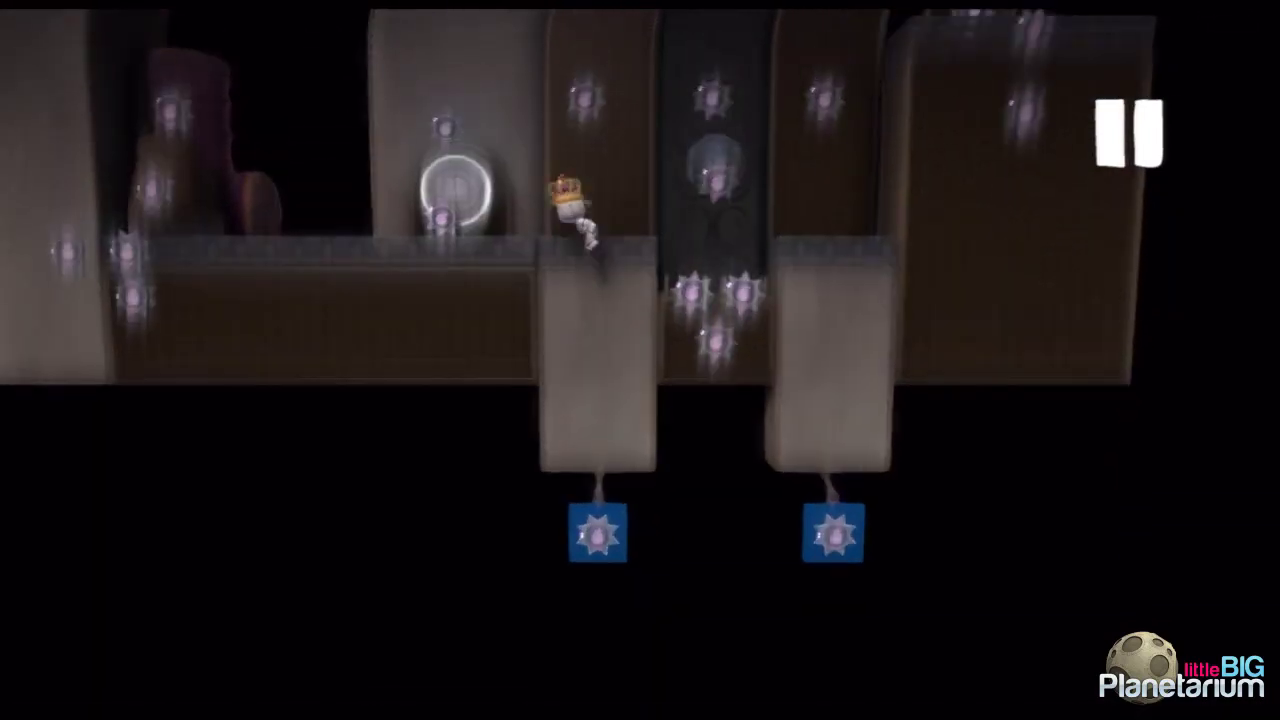
key(space)
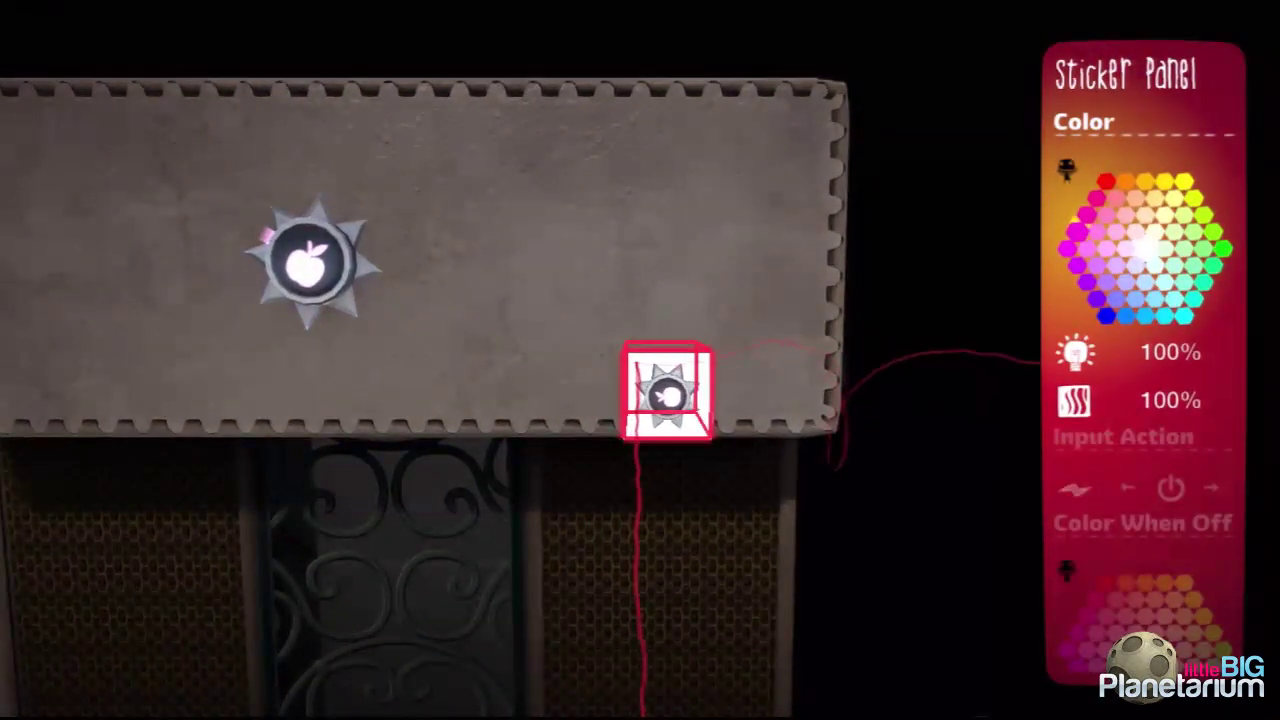
Set the color of the sticker panel on the overhead leather block to blue
key(Down)
key(Down)
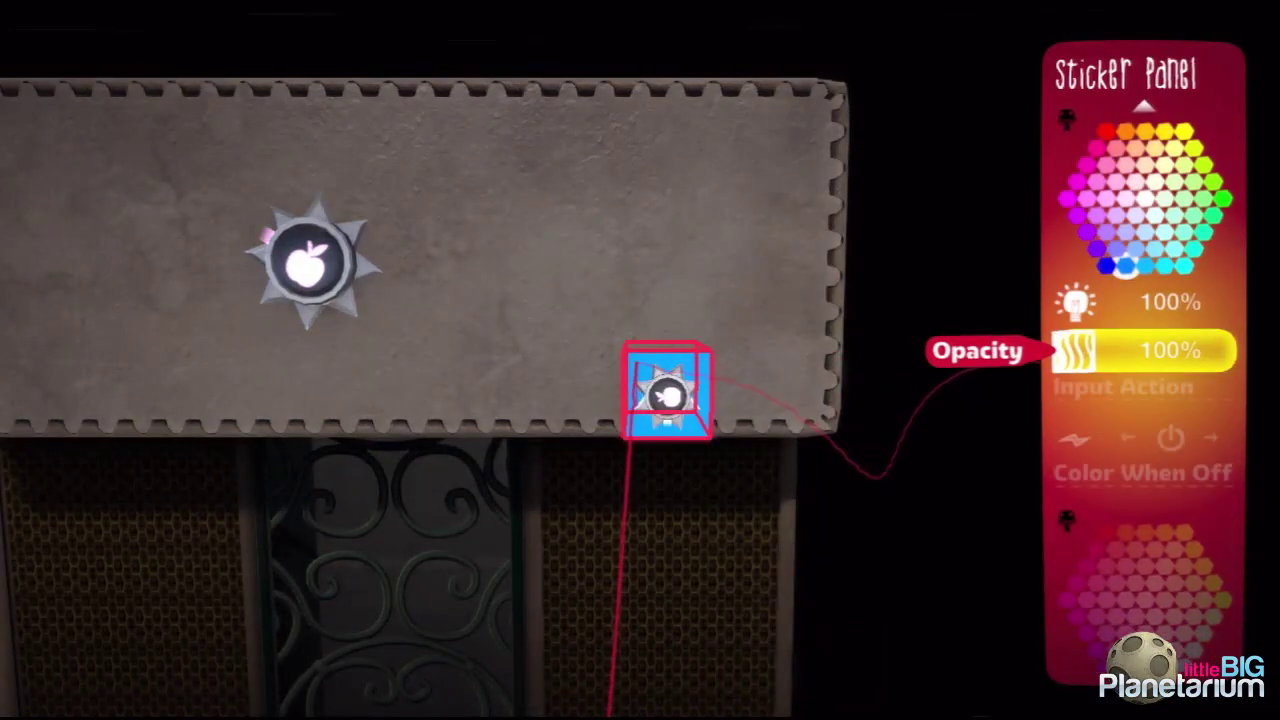
key(Escape)
key(q)
key(Return)
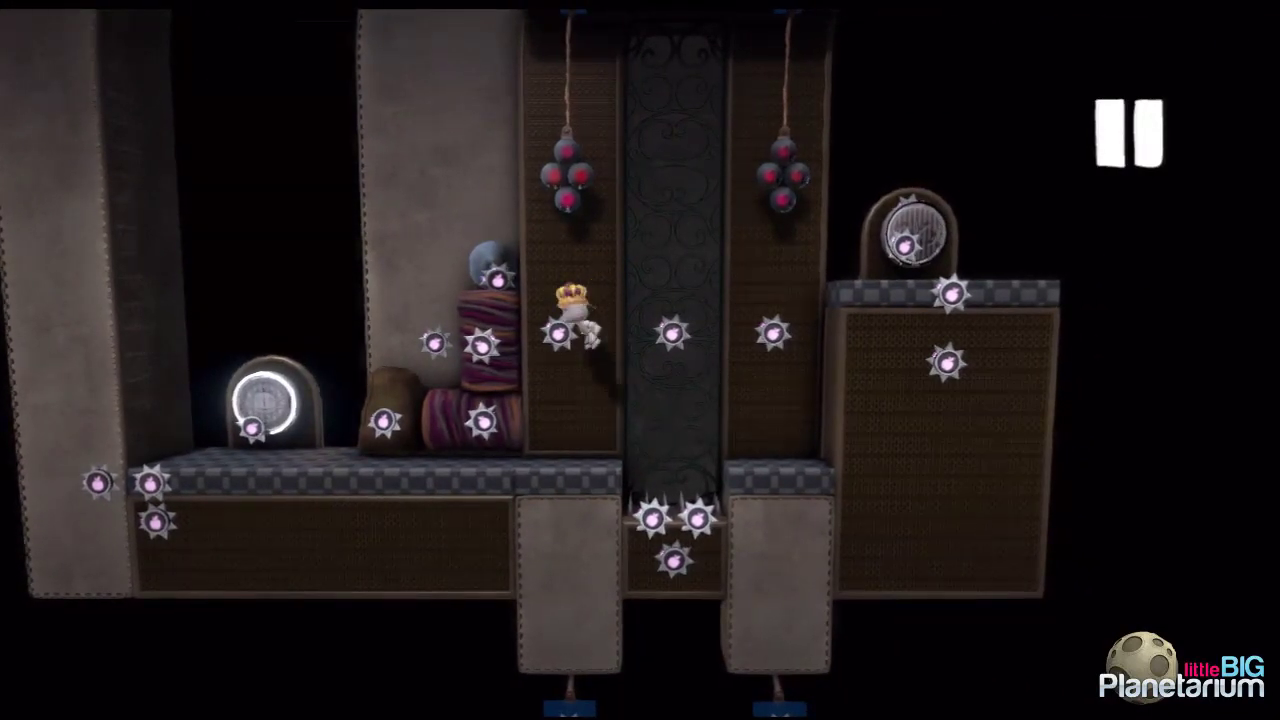
Leave the current level and load the finished metallic, blue-lit level for editing
key(Escape)
key(Up)
key(Up)
key(Return)
key(Right)
key(Return)
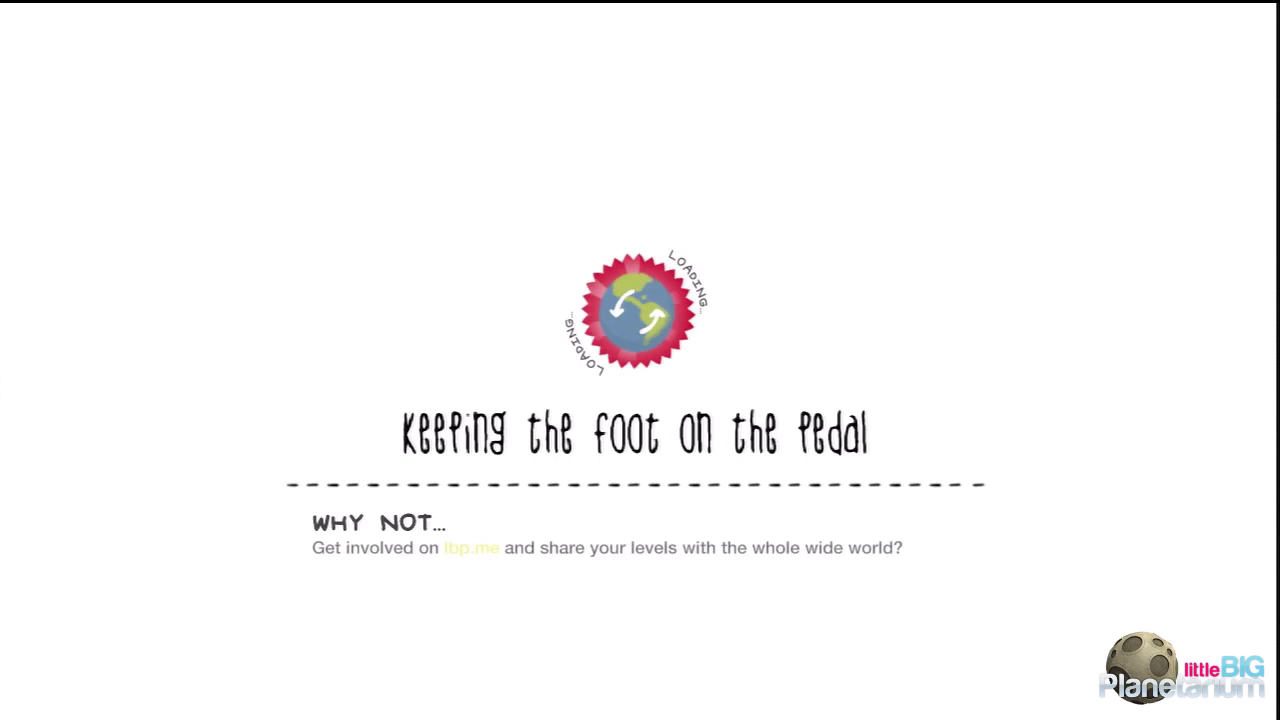
key(Left)
key(Left)
key(Return)
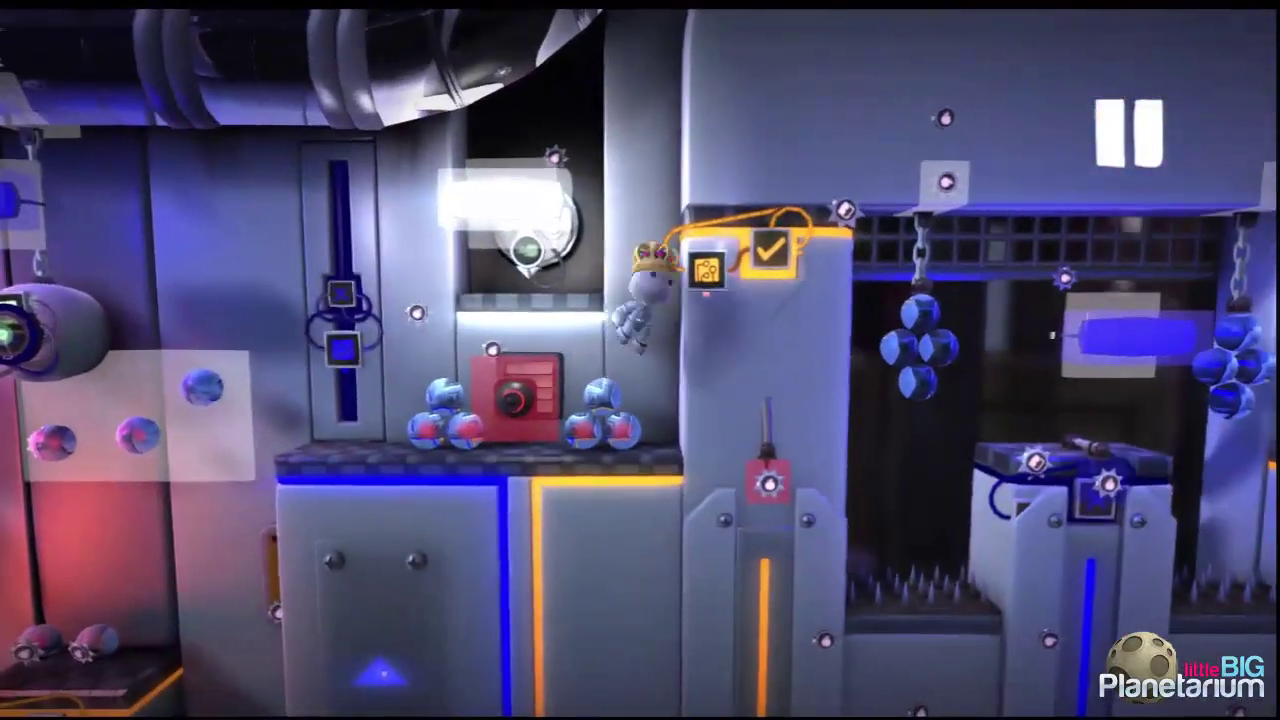
Turn off the hidden-object preview near the checkered blocks to show the level's tweakers, wiring and other gadgets
key(Escape)
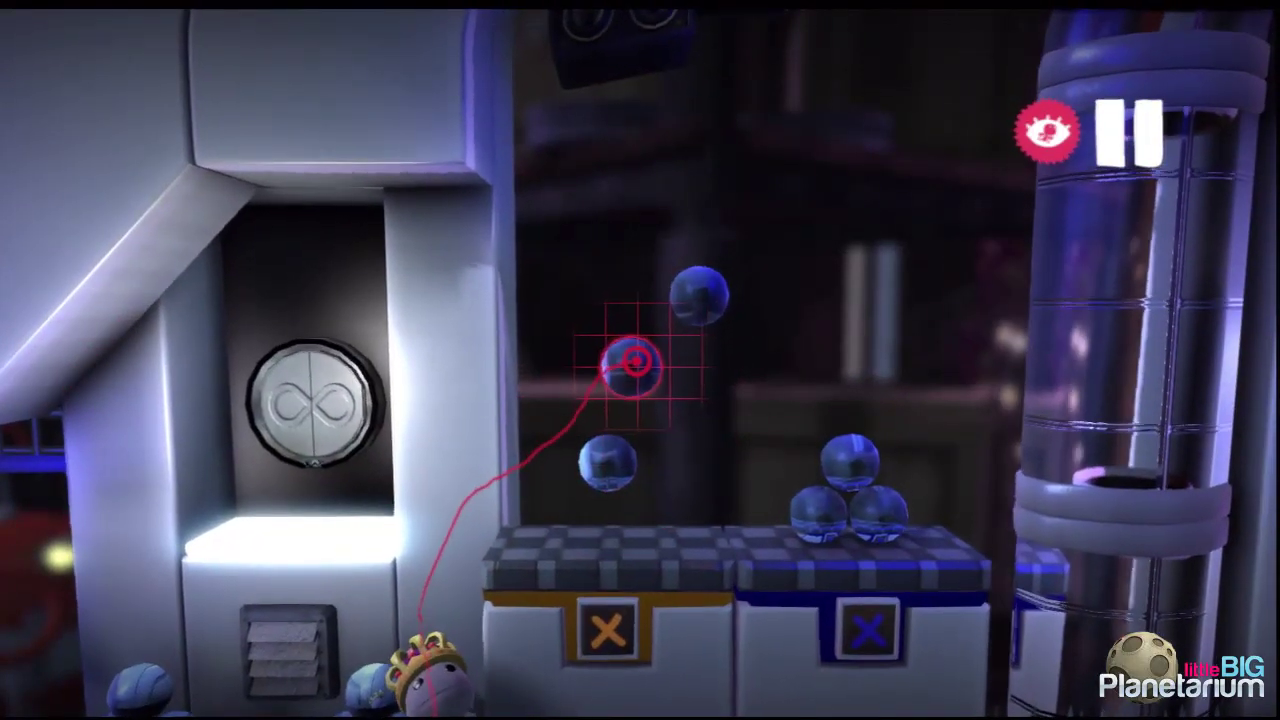
key(Escape)
key(Down)
key(Down)
key(Return)
key(Escape)
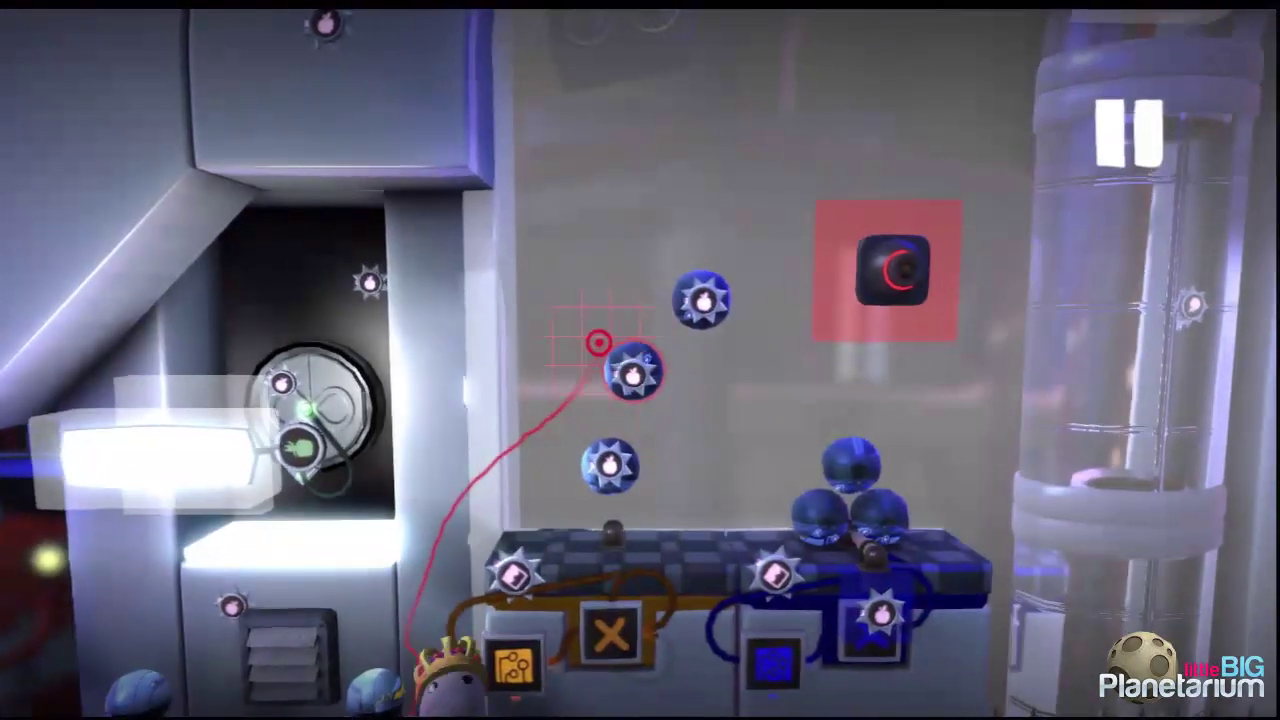